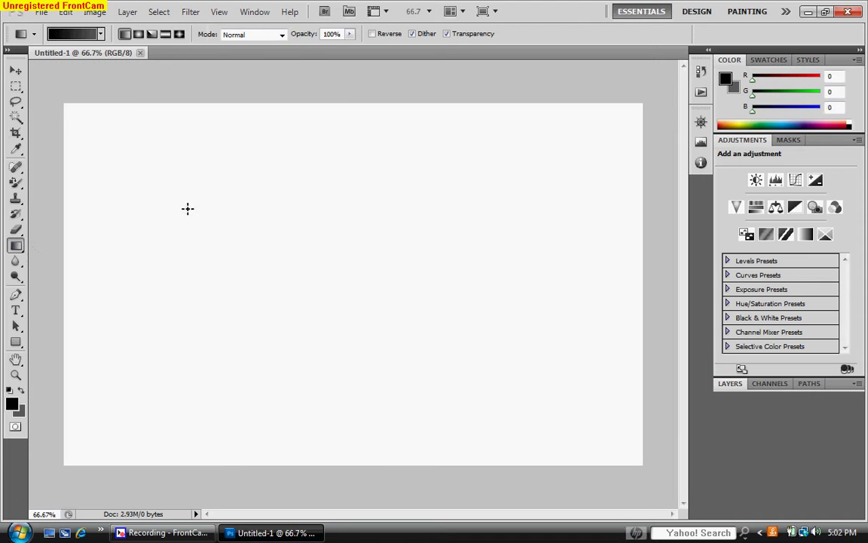
Step: Fill the canvas with a vertical linear gradient from black at the top to dark gray at the bottom
{"action": "left_click_drag", "start_coordinate": [347, 107], "coordinate": [347, 454]}
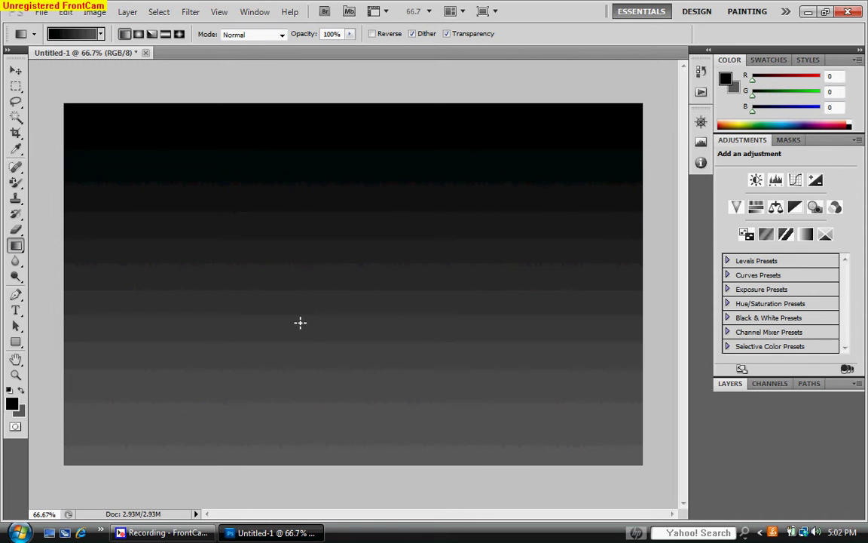
Step: Start the Wave distortion filter on the gradient and set its number of generators to 135
{"action": "left_click", "coordinate": [159, 12]}
{"action": "mouse_move", "coordinate": [218, 12]}
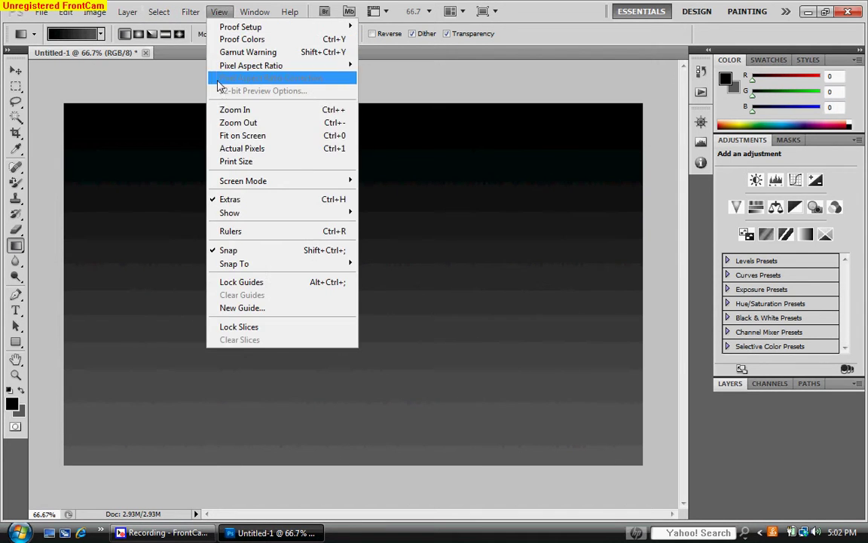
{"action": "mouse_move", "coordinate": [190, 12]}
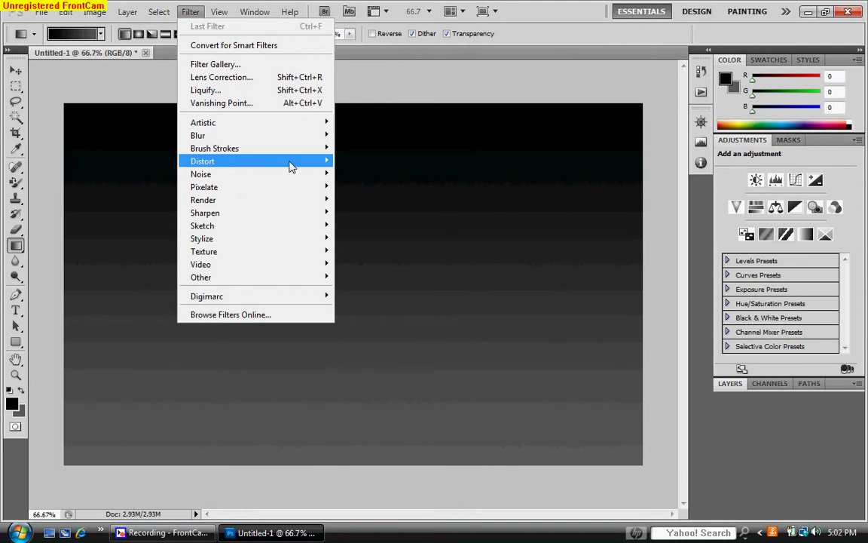
{"action": "mouse_move", "coordinate": [279, 161]}
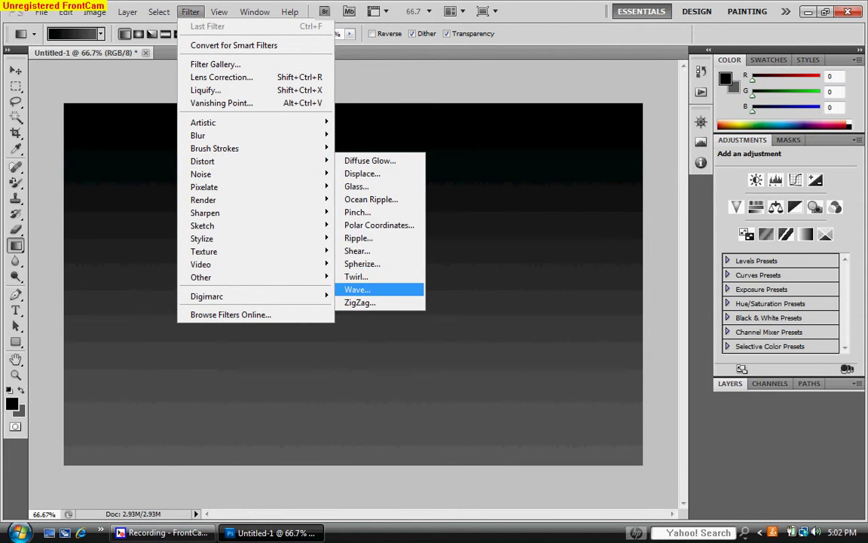
{"action": "left_click", "coordinate": [361, 290]}
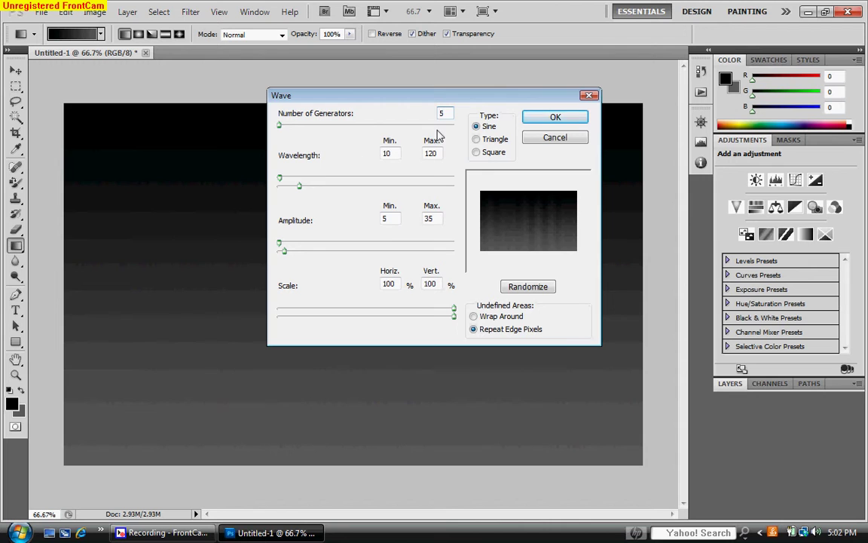
{"action": "type", "text": "13"}
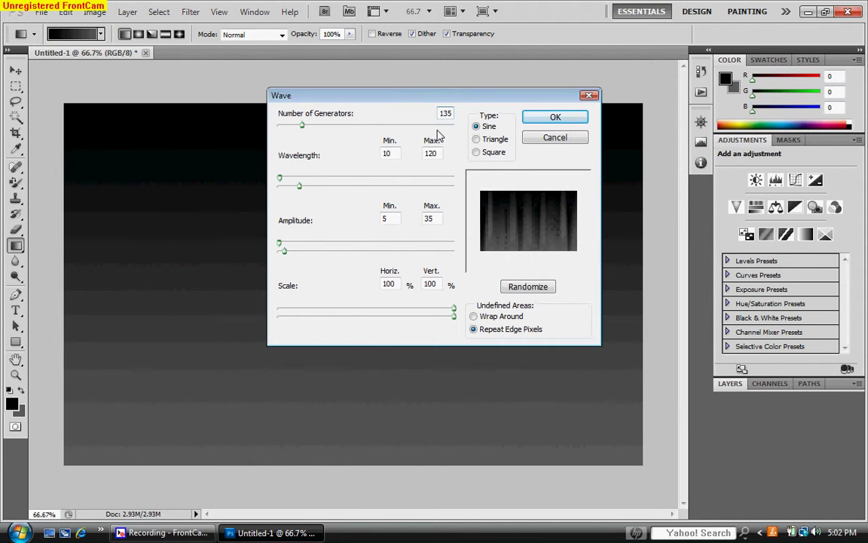
{"action": "type", "text": "1"}
{"action": "key", "text": "BackSpace"}
{"action": "key", "text": "Tab"}
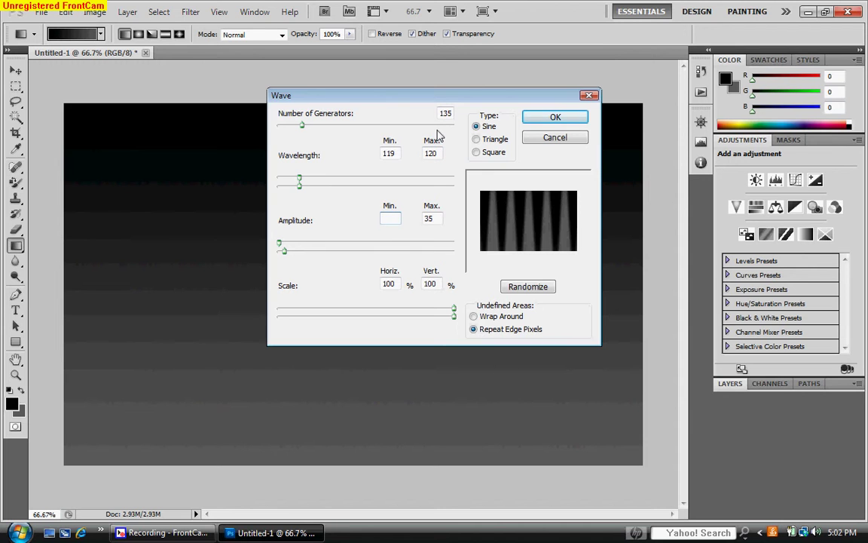
Step: Set the Wave amplitude to 140 minimum and 141 maximum and the wavelength to 34 and 35, and apply the filter
{"action": "key", "text": "Tab"}
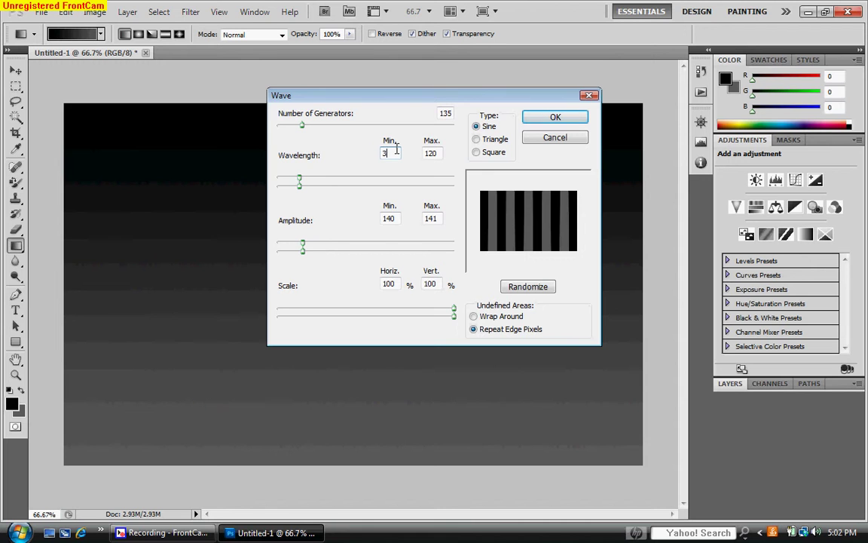
{"action": "key", "text": "Tab"}
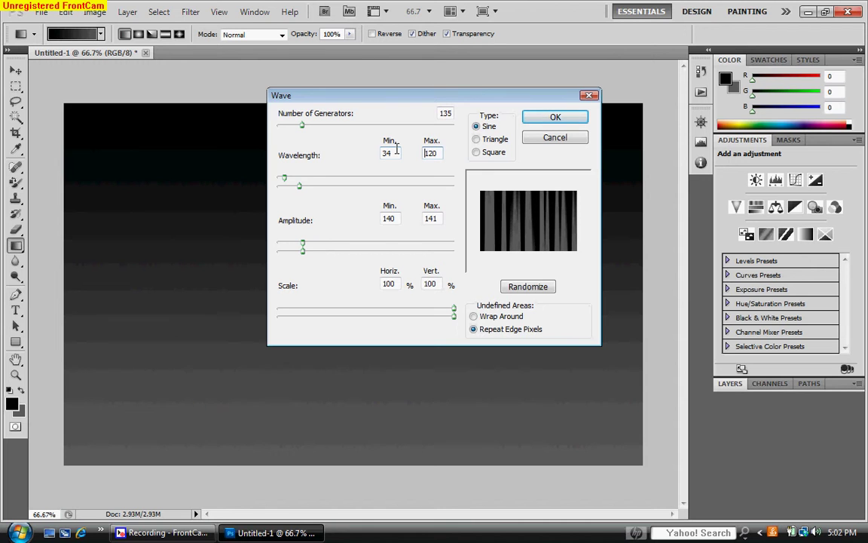
{"action": "type", "text": "35"}
{"action": "key", "text": "Tab"}
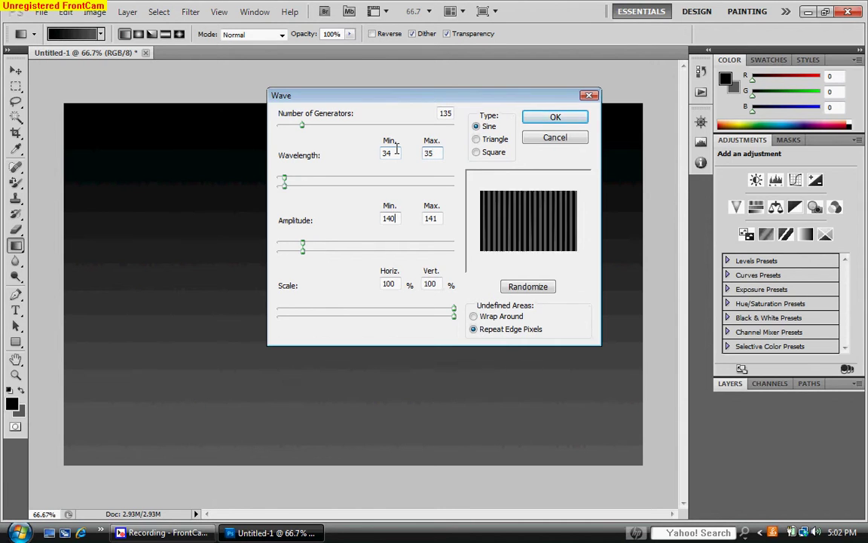
{"action": "left_click", "coordinate": [550, 116]}
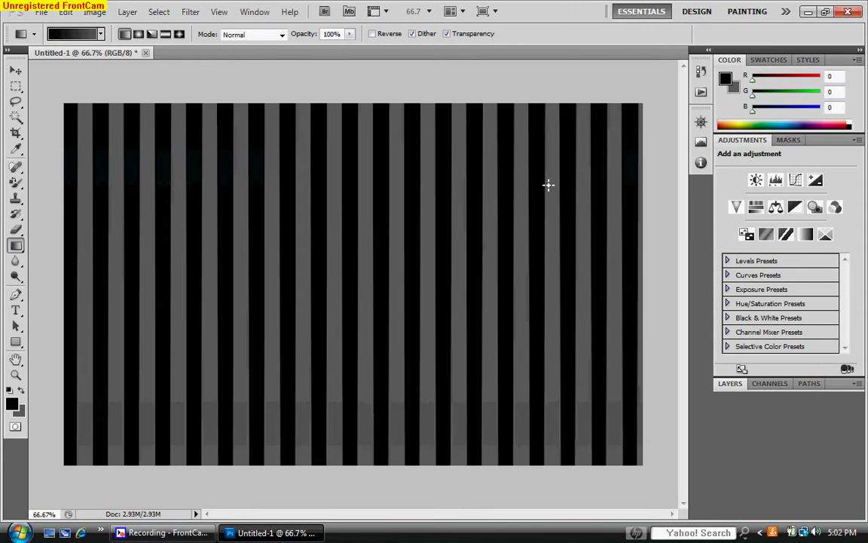
Step: Crop the sides of the striped image so it begins with a black stripe and ends with a gray one
{"action": "left_click", "coordinate": [15, 134]}
{"action": "left_click_drag", "start_coordinate": [54, 104], "coordinate": [641, 467]}
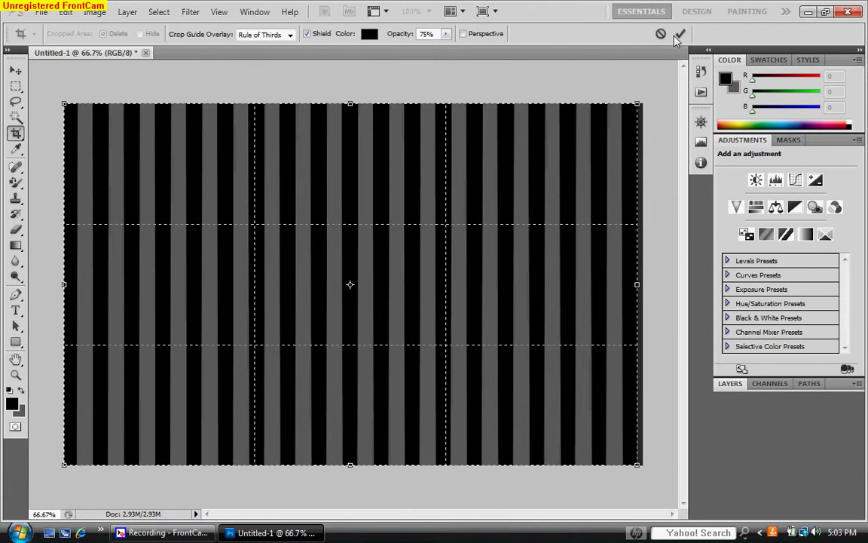
{"action": "key", "text": "Return"}
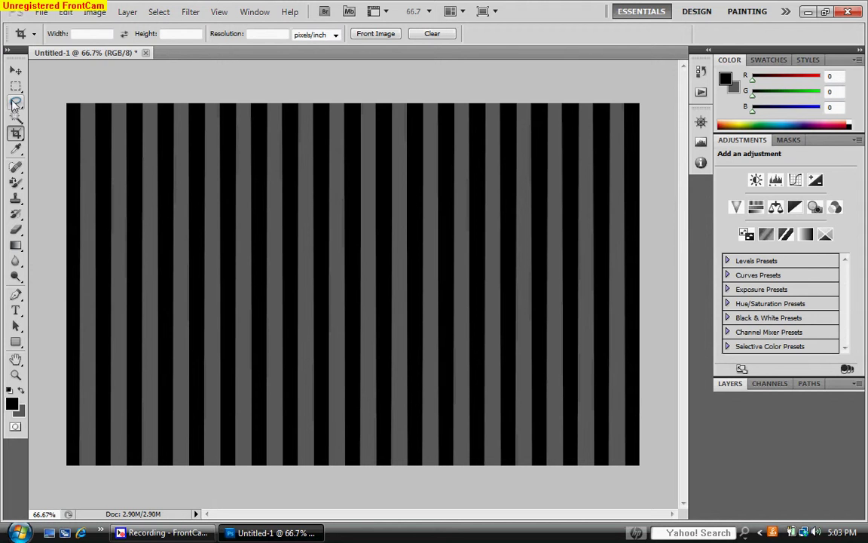
{"action": "left_click_drag", "start_coordinate": [59, 101], "coordinate": [624, 511]}
{"action": "left_click", "coordinate": [680, 34]}
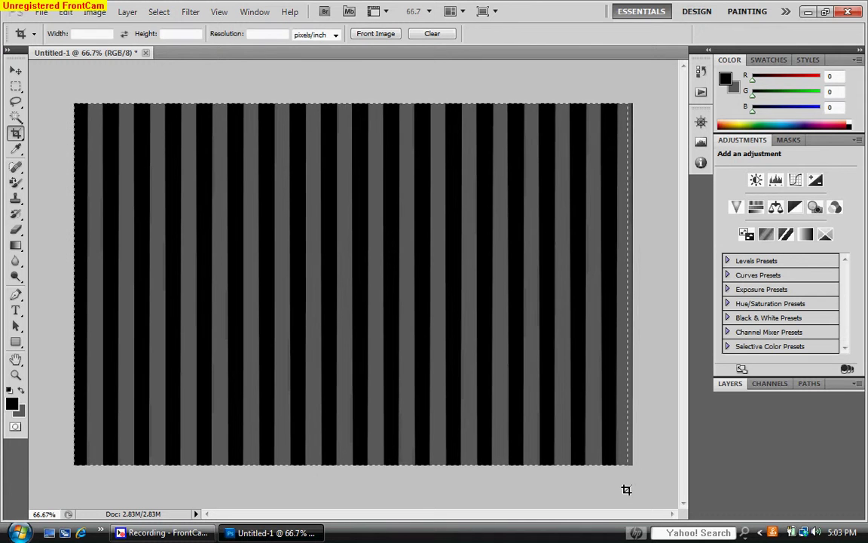
{"action": "left_click_drag", "start_coordinate": [626, 486], "coordinate": [74, 104]}
{"action": "left_click", "coordinate": [654, 34]}
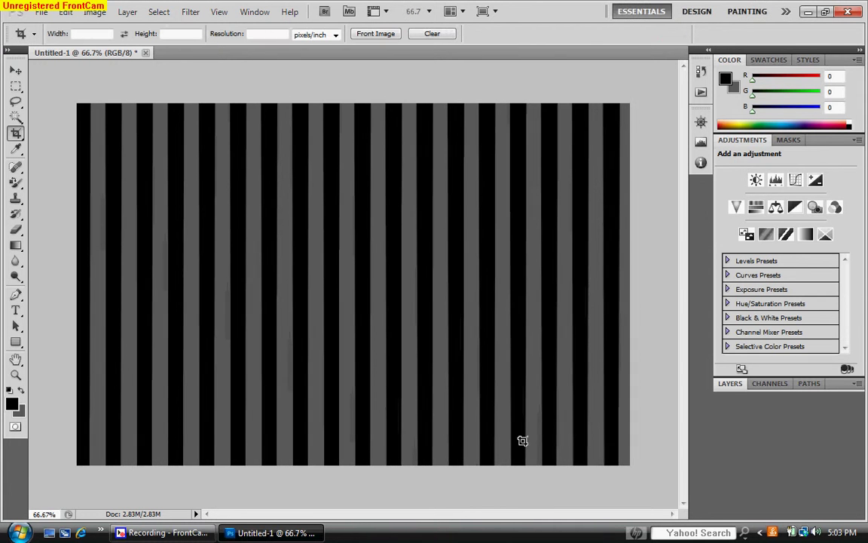
Step: Apply the Polar Coordinates distortion filter to turn the vertical stripes into a radial sunburst
{"action": "left_click", "coordinate": [94, 13]}
{"action": "mouse_move", "coordinate": [190, 12]}
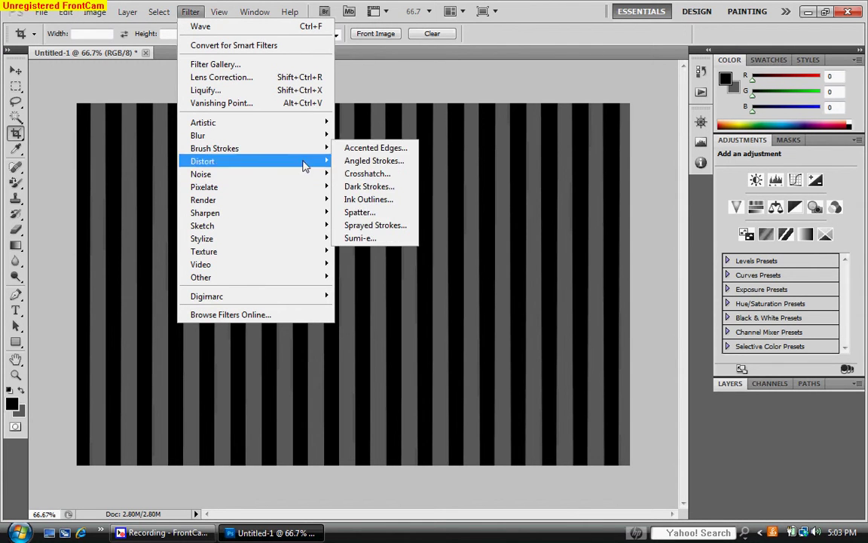
{"action": "mouse_move", "coordinate": [307, 164]}
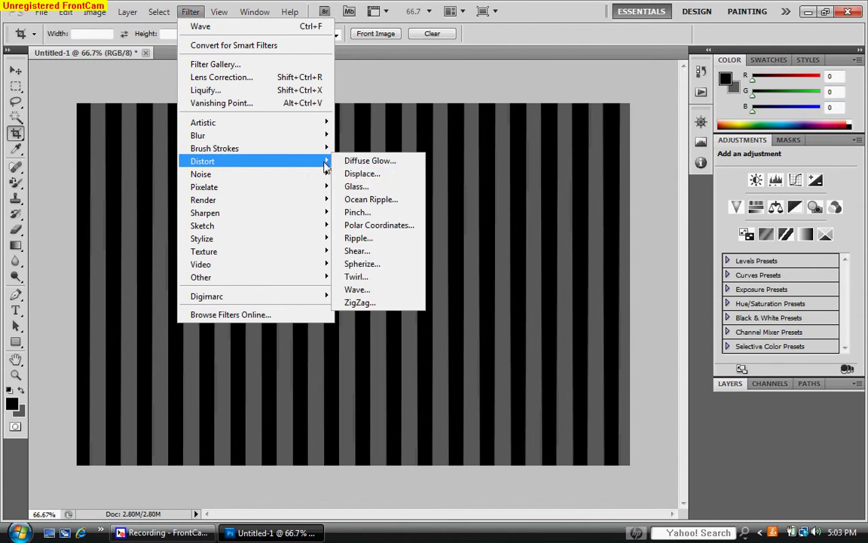
{"action": "left_click", "coordinate": [381, 225]}
{"action": "left_click", "coordinate": [530, 123]}
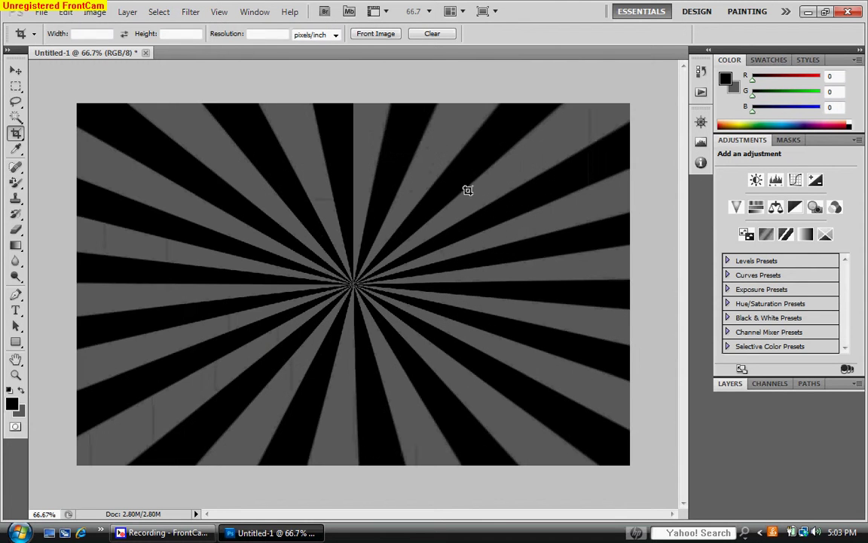
{"action": "left_click", "coordinate": [42, 12]}
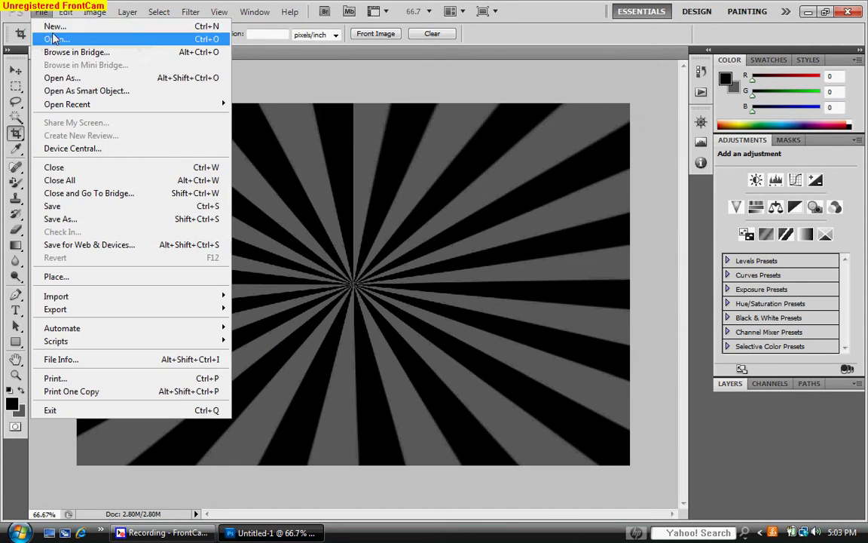
{"action": "left_click", "coordinate": [43, 21]}
Step: Start a text entry on the left half of the canvas and set the text color to dark gray 4a4a4a
{"action": "left_click", "coordinate": [15, 310]}
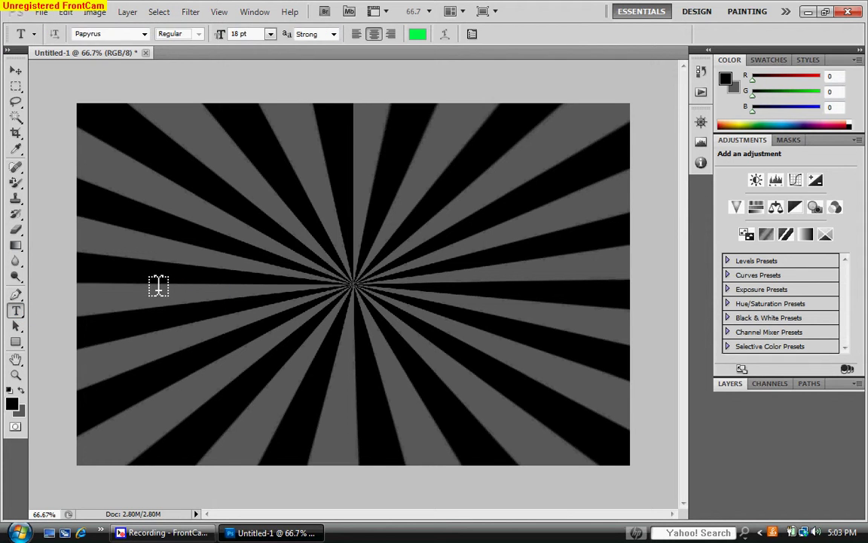
{"action": "left_click", "coordinate": [153, 282]}
{"action": "left_click", "coordinate": [417, 34]}
{"action": "left_click", "coordinate": [395, 228]}
{"action": "left_click_drag", "start_coordinate": [395, 228], "coordinate": [219, 248]}
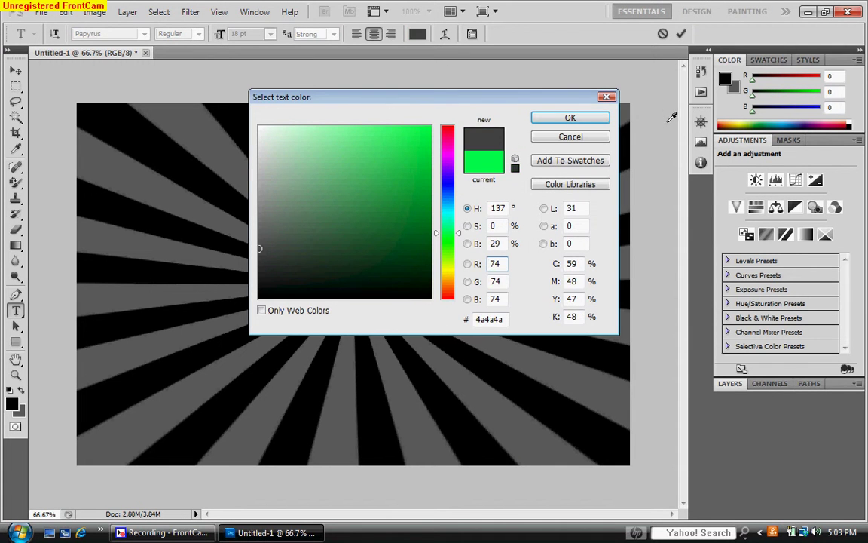
{"action": "left_click", "coordinate": [596, 118]}
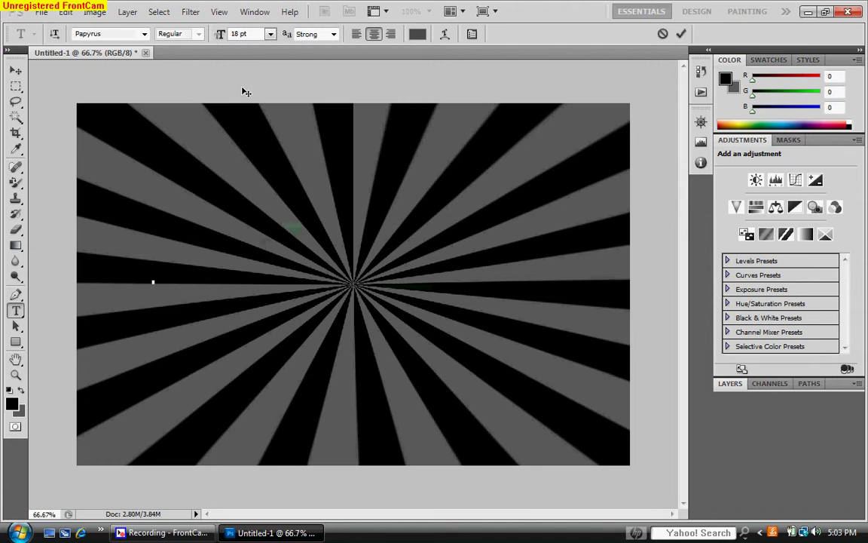
Step: Set the text font to Felix Titling and the size to 36 pt
{"action": "left_click", "coordinate": [144, 35]}
{"action": "scroll", "coordinate": [150, 188], "scroll_direction": "up", "scroll_amount": 20}
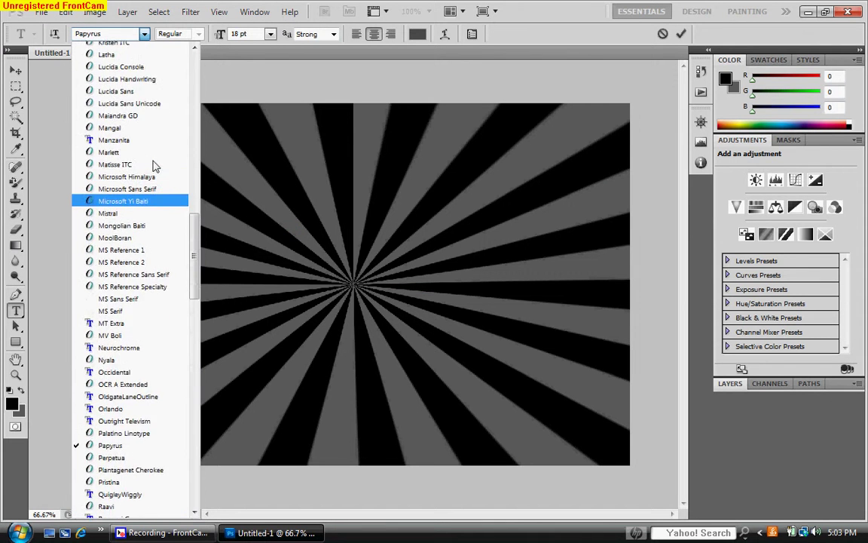
{"action": "scroll", "coordinate": [152, 157], "scroll_direction": "up", "scroll_amount": 6}
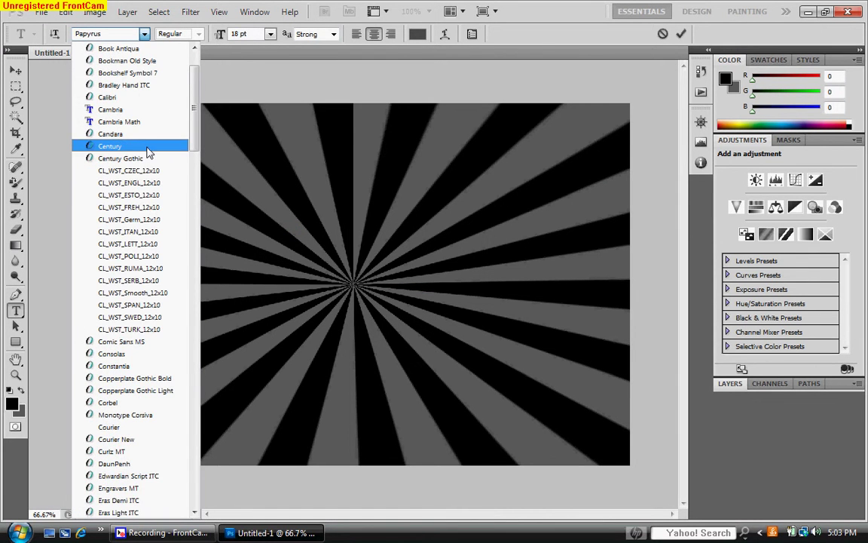
{"action": "scroll", "coordinate": [150, 173], "scroll_direction": "down", "scroll_amount": 8}
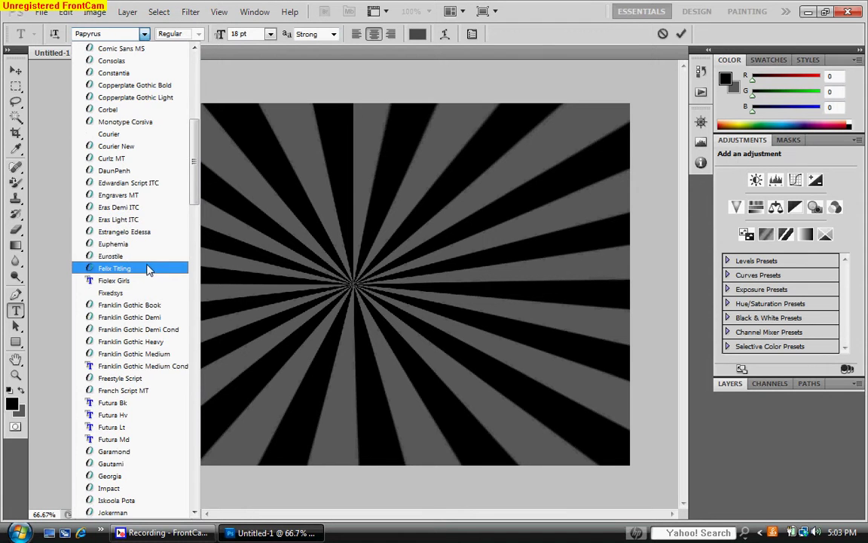
{"action": "left_click", "coordinate": [149, 268]}
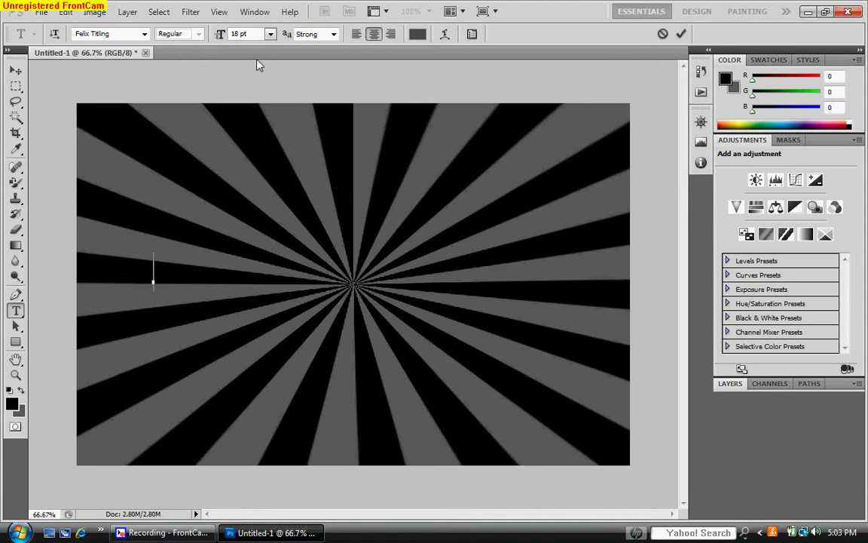
{"action": "left_click", "coordinate": [269, 35]}
{"action": "left_click", "coordinate": [269, 234]}
{"action": "left_click", "coordinate": [270, 34]}
{"action": "left_click", "coordinate": [275, 218]}
Step: Set the text color to near-black 141414
{"action": "left_click", "coordinate": [417, 34]}
{"action": "mouse_move", "coordinate": [300, 167]}
{"action": "left_mouse_down"}
{"action": "mouse_move", "coordinate": [237, 266]}
{"action": "mouse_move", "coordinate": [241, 287]}
{"action": "left_mouse_up"}
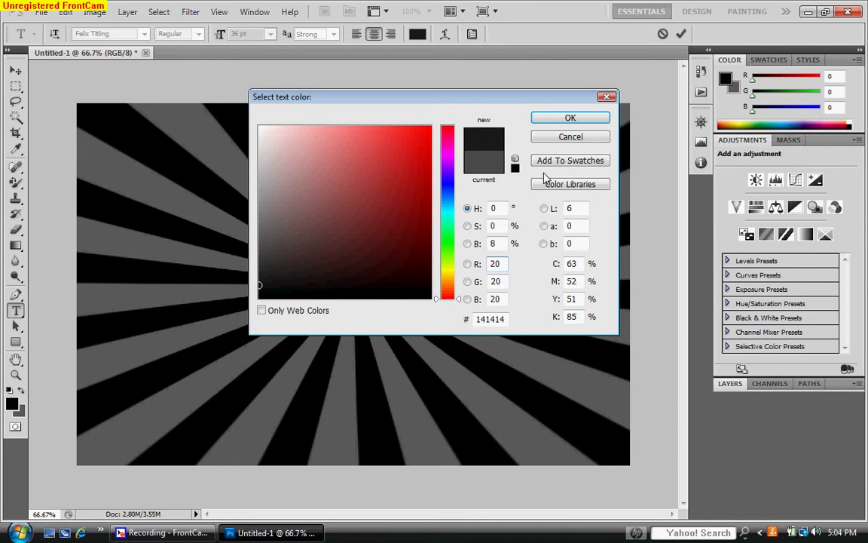
{"action": "left_click", "coordinate": [551, 117]}
Step: Enter BURTON FILMZ on two lines, widen the line spacing, and commit the text
{"action": "type", "text": "BUR TONE"}
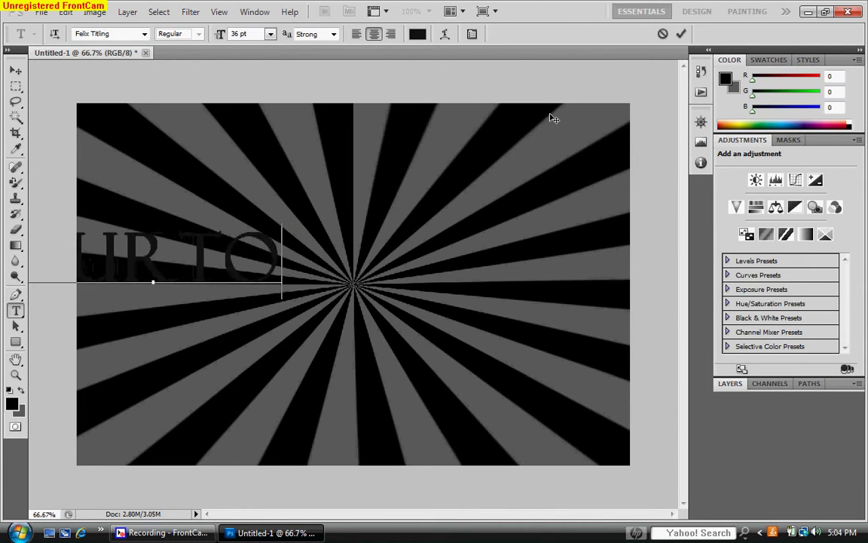
{"action": "key", "text": "BackSpace"}
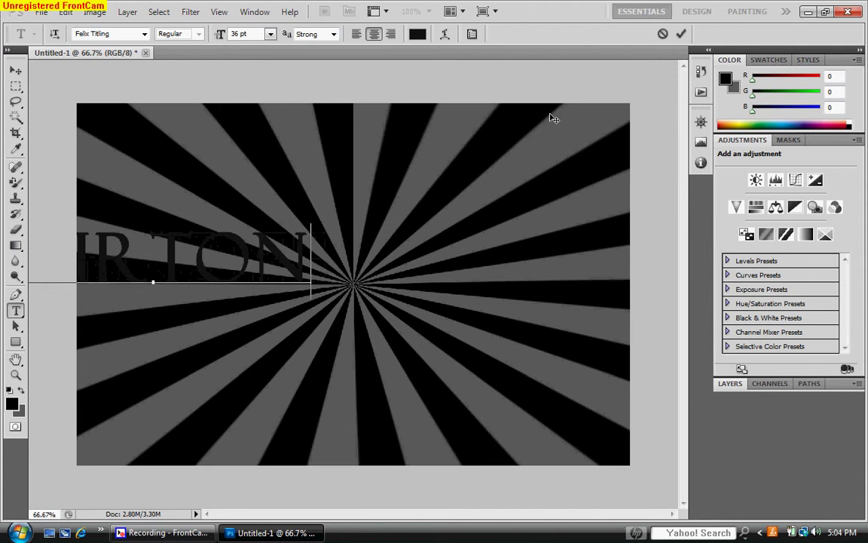
{"action": "key", "text": "Return"}
{"action": "type", "text": "FILMZ"}
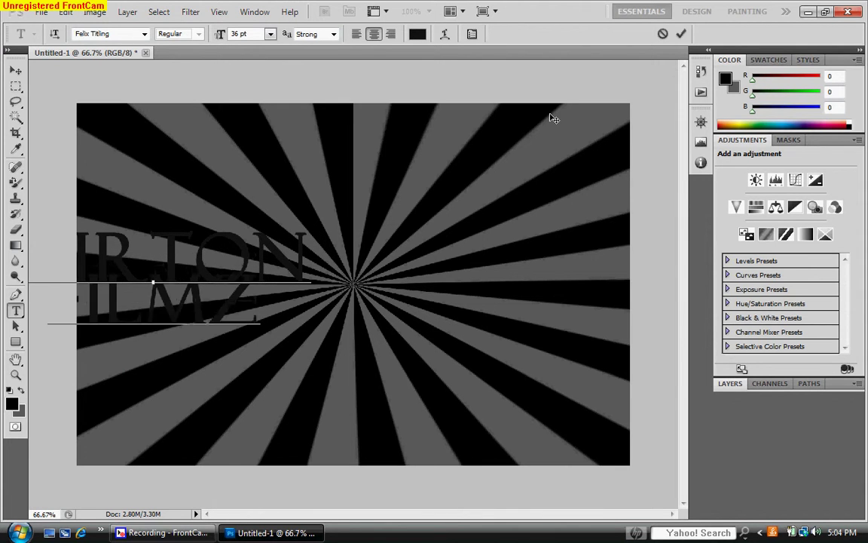
{"action": "key", "text": "alt+Up"}
{"action": "key", "text": "alt+Down"}
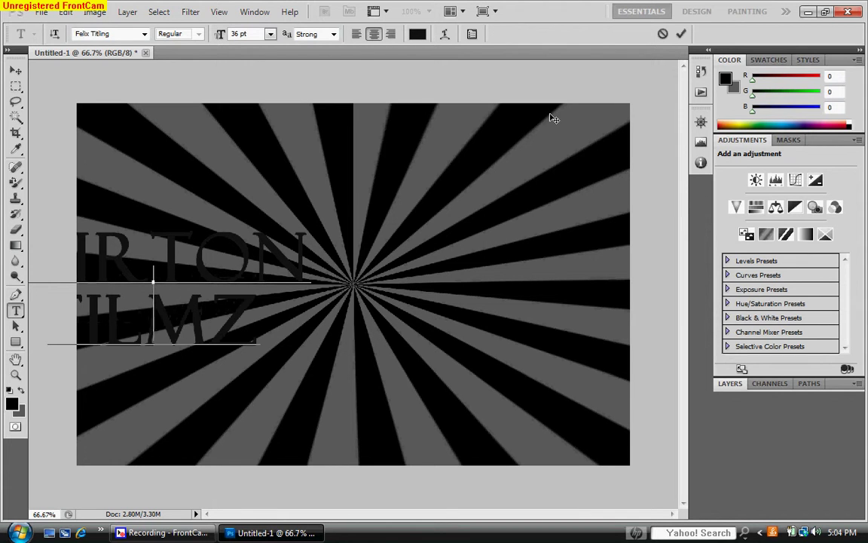
{"action": "left_click", "coordinate": [679, 34]}
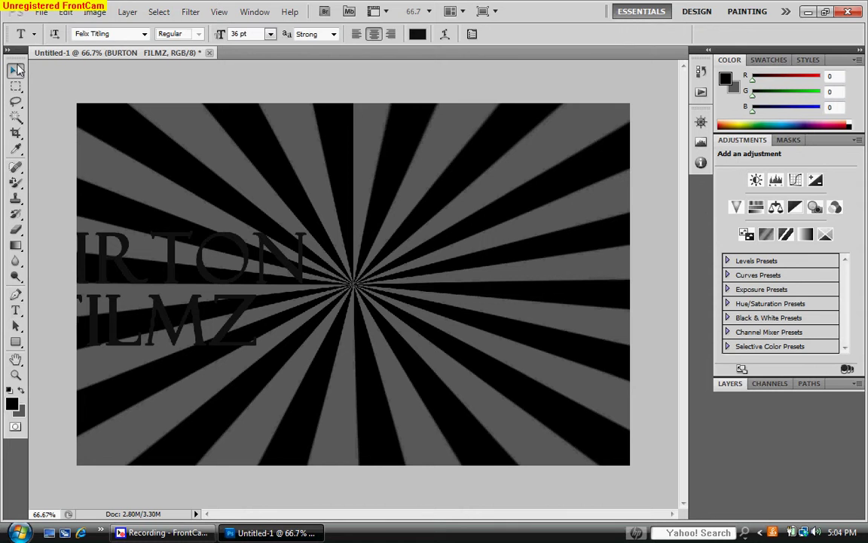
Step: Move the BURTON FILMZ text to the middle of the sunburst
{"action": "left_click", "coordinate": [16, 70]}
{"action": "left_click_drag", "start_coordinate": [108, 272], "coordinate": [322, 272]}
Step: Add Drop Shadow, Inner Shadow and Outer Glow effects to the BURTON FILMZ text layer
{"action": "left_click", "coordinate": [732, 385]}
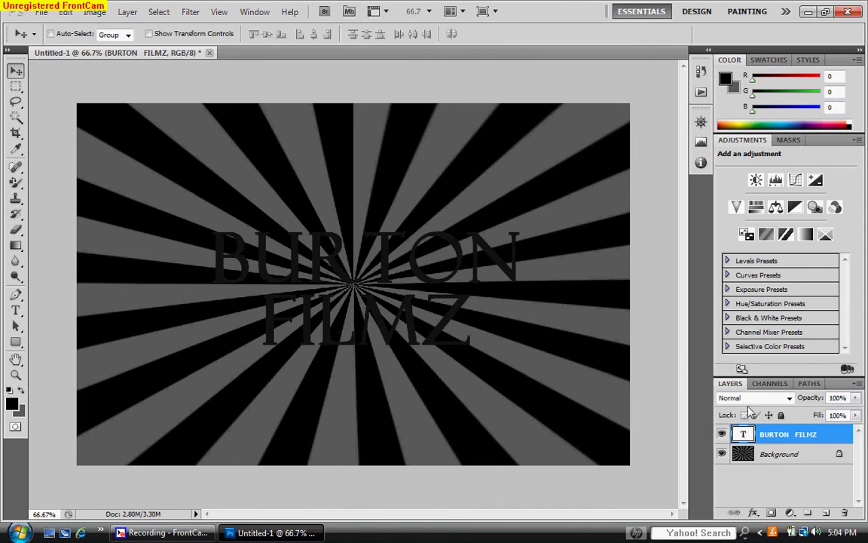
{"action": "double_click", "coordinate": [839, 437]}
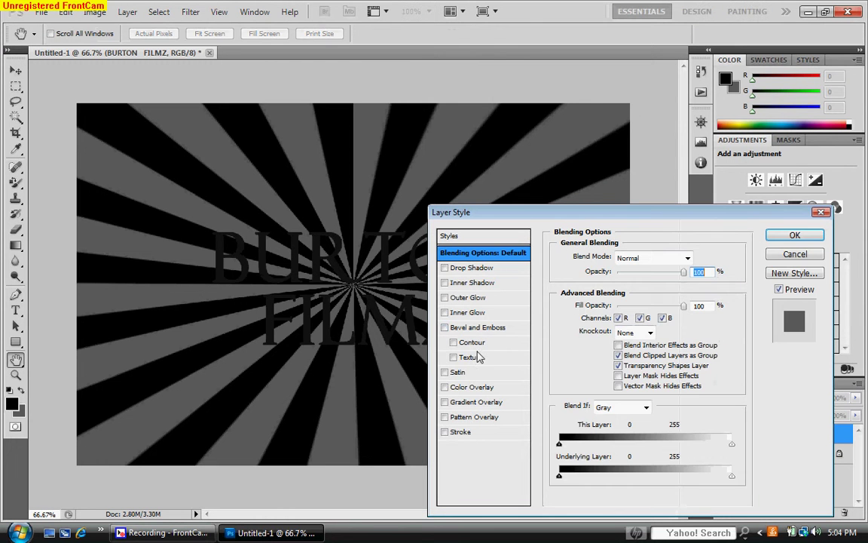
{"action": "left_click", "coordinate": [468, 268]}
{"action": "left_click", "coordinate": [461, 285]}
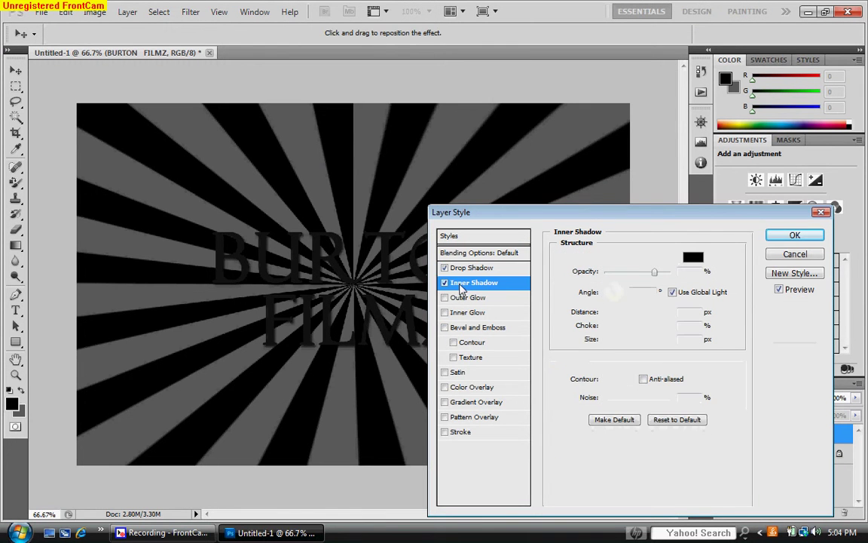
{"action": "left_click", "coordinate": [463, 297]}
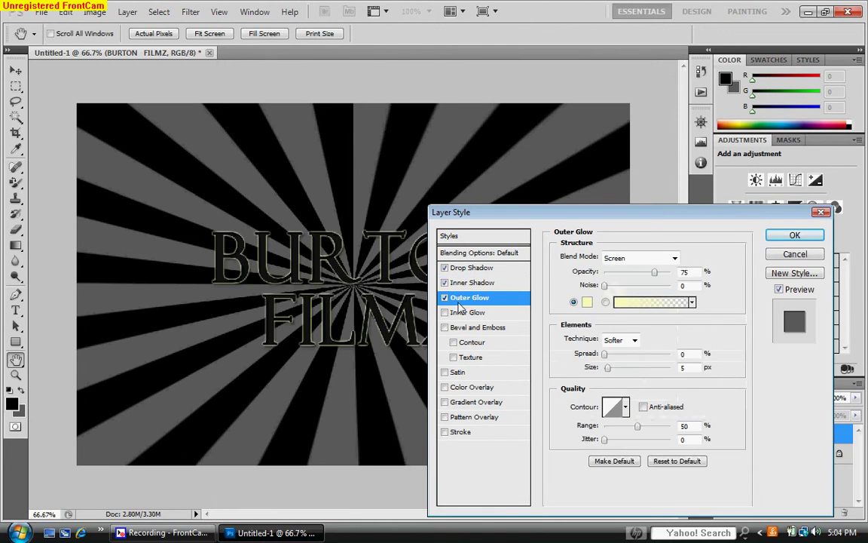
Step: Set the outer glow to 21% opacity, 100% noise, 100% spread, 18 px size and 100% range
{"action": "left_click_drag", "start_coordinate": [604, 286], "coordinate": [648, 273]}
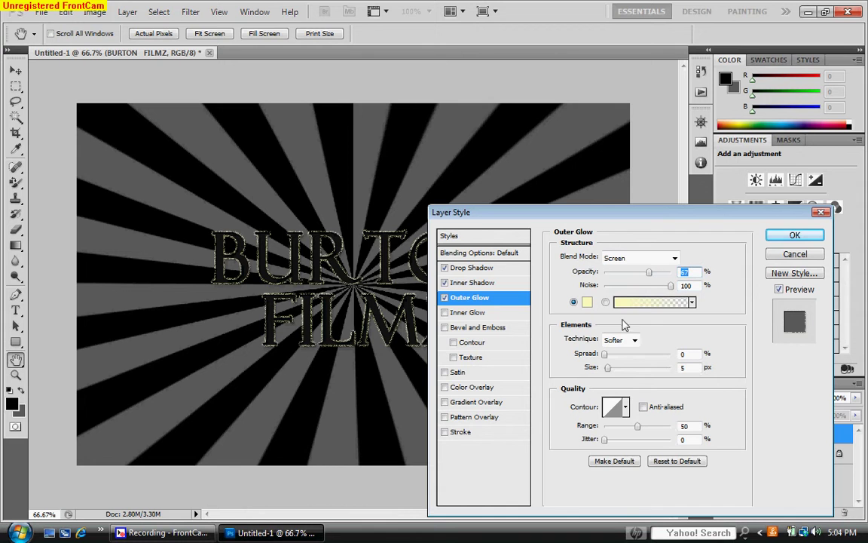
{"action": "left_click_drag", "start_coordinate": [604, 355], "coordinate": [671, 355]}
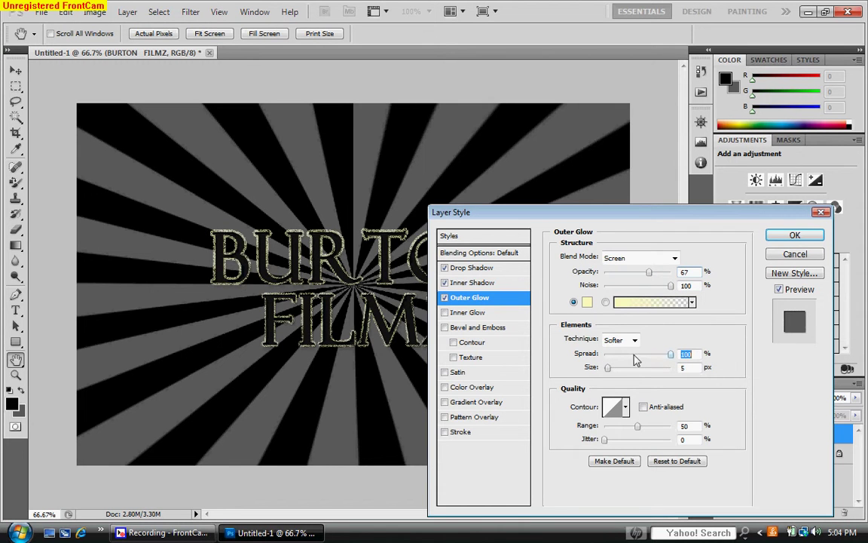
{"action": "mouse_move", "coordinate": [609, 371]}
{"action": "left_mouse_down"}
{"action": "mouse_move", "coordinate": [637, 370]}
{"action": "mouse_move", "coordinate": [613, 369]}
{"action": "left_mouse_up"}
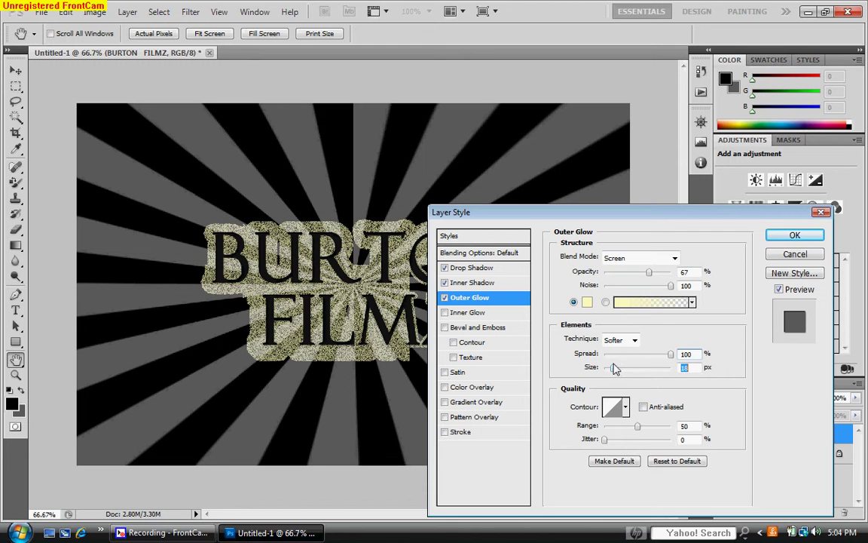
{"action": "left_click_drag", "start_coordinate": [649, 272], "coordinate": [631, 277]}
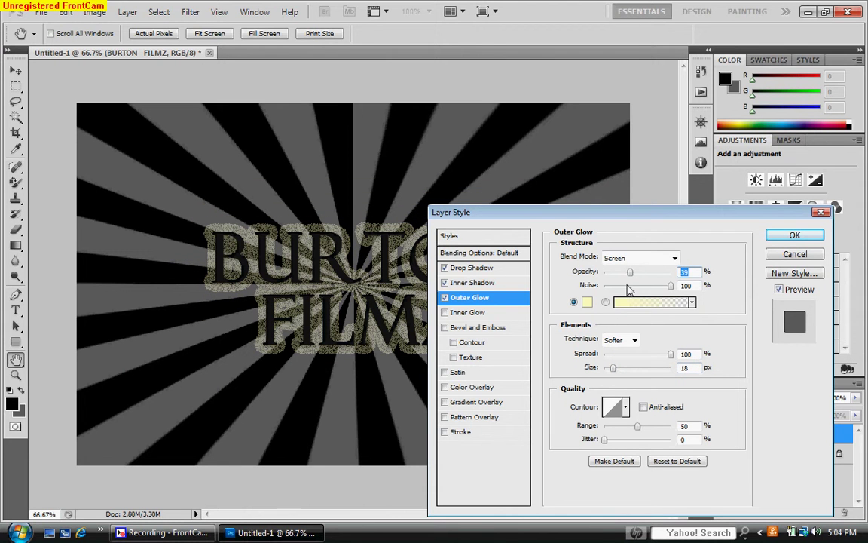
{"action": "left_click_drag", "start_coordinate": [637, 425], "coordinate": [671, 426]}
{"action": "left_click_drag", "start_coordinate": [629, 274], "coordinate": [624, 274]}
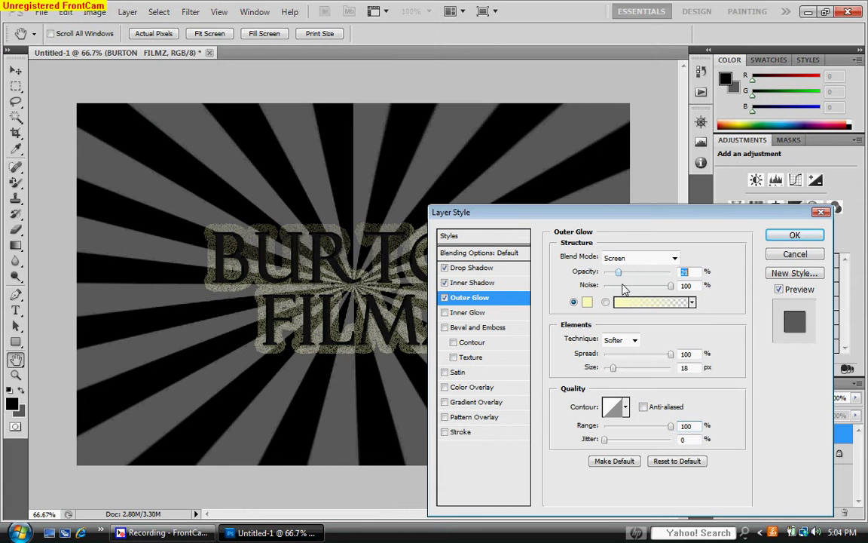
Step: Apply the Foreground to Background gradient preset to the outer glow and raise its opacity to 100%
{"action": "left_click", "coordinate": [652, 302]}
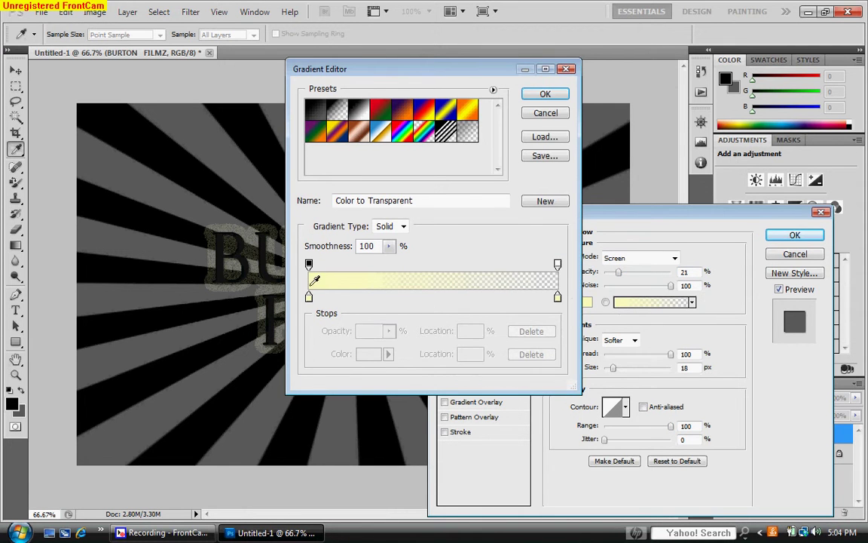
{"action": "left_click", "coordinate": [309, 297]}
{"action": "left_click", "coordinate": [337, 110]}
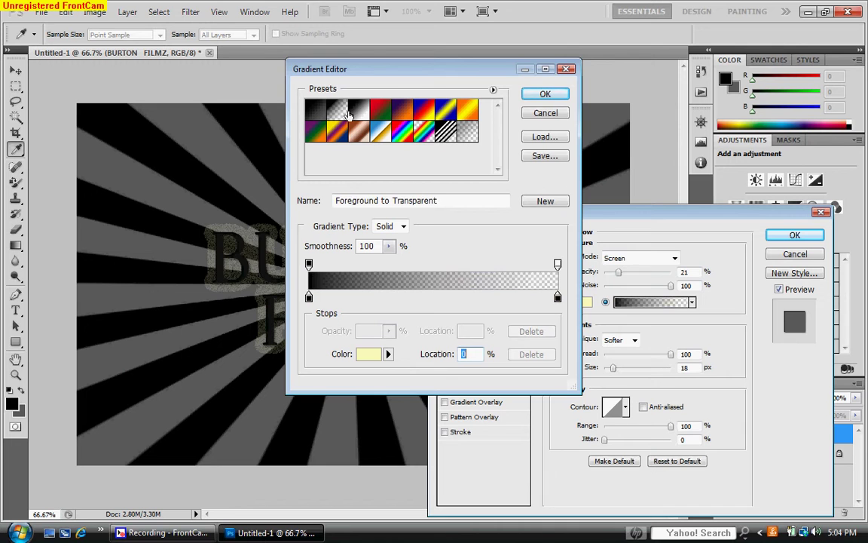
{"action": "left_click", "coordinate": [313, 111]}
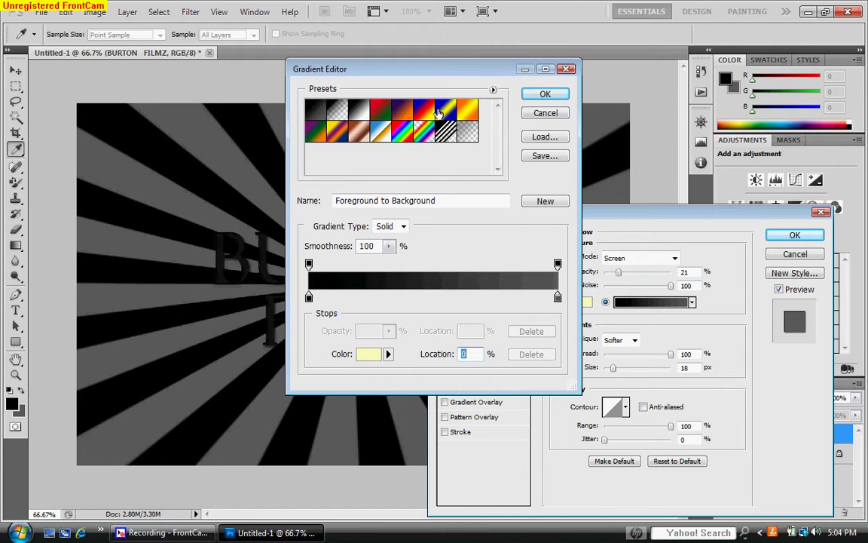
{"action": "left_click", "coordinate": [545, 94]}
{"action": "left_click_drag", "start_coordinate": [618, 272], "coordinate": [697, 283]}
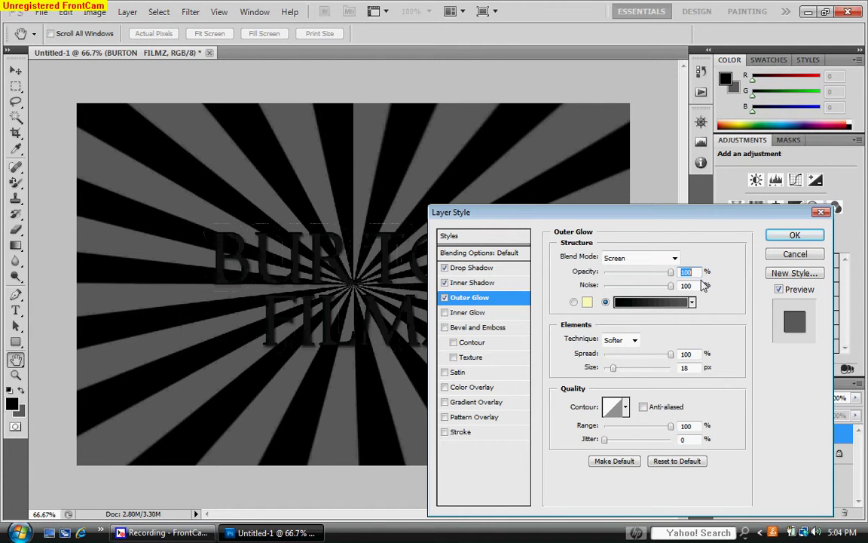
Step: Add an Inner Glow to the text and set its color to black 000000
{"action": "left_click", "coordinate": [445, 313]}
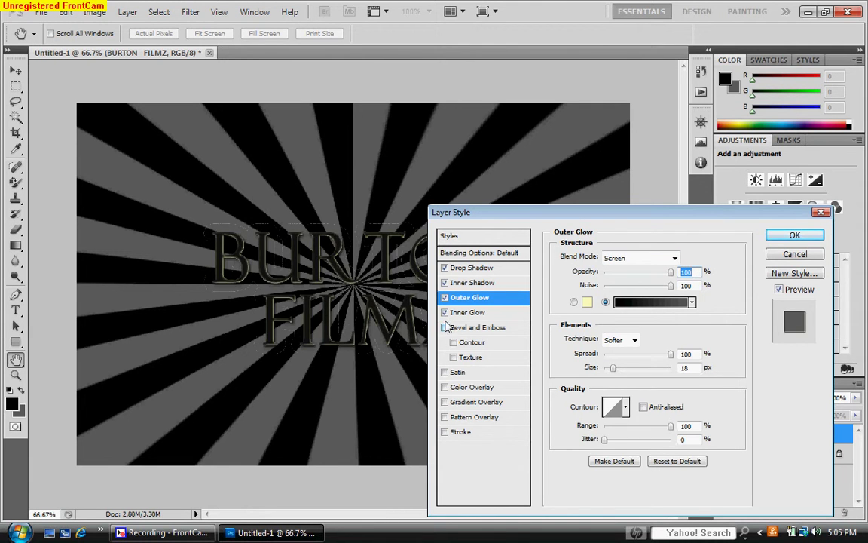
{"action": "left_click", "coordinate": [471, 312]}
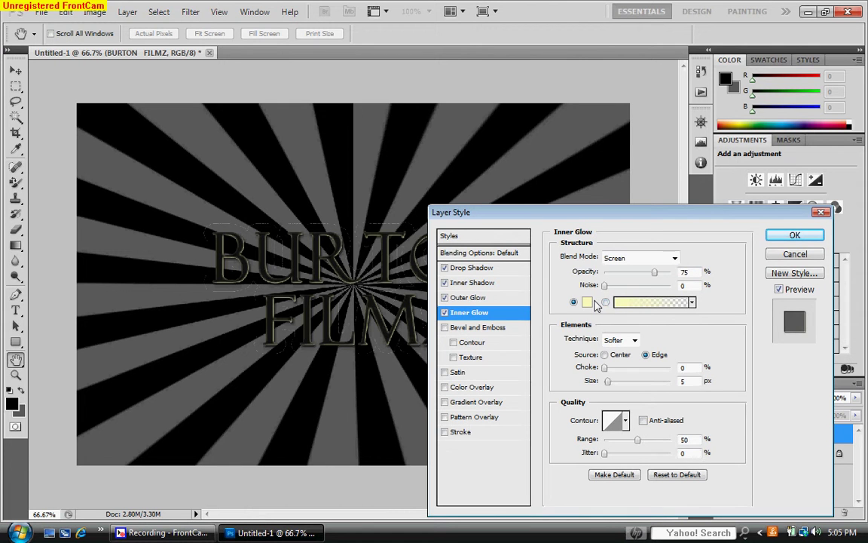
{"action": "left_click", "coordinate": [588, 302]}
{"action": "left_click", "coordinate": [247, 319]}
{"action": "left_click", "coordinate": [243, 325]}
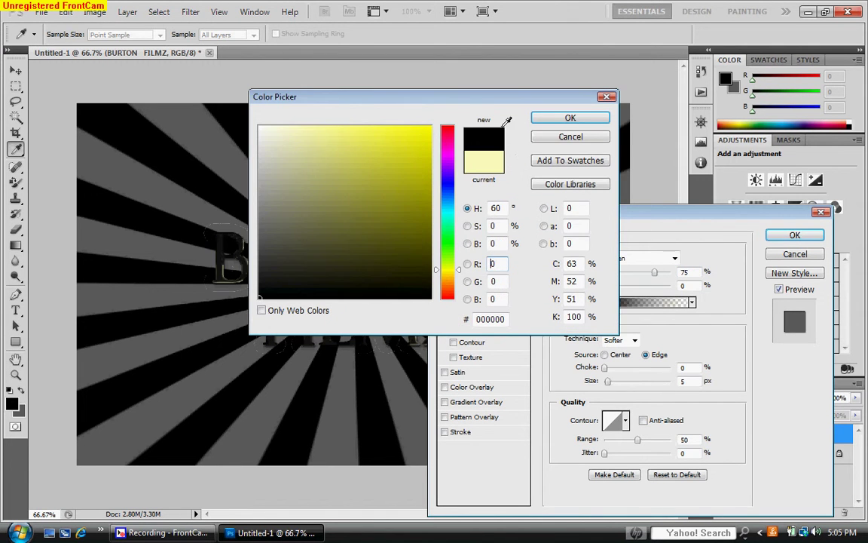
{"action": "left_click", "coordinate": [571, 117]}
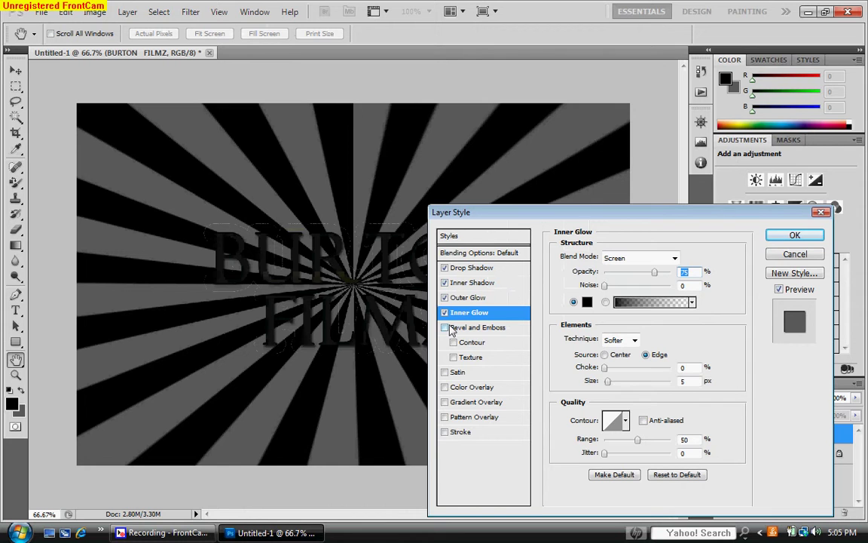
Step: Enable Bevel and Emboss with Contour and Texture, plus Satin and Gradient Overlay, and apply the layer style to the text
{"action": "left_click", "coordinate": [444, 327]}
{"action": "left_click", "coordinate": [453, 342]}
{"action": "left_click", "coordinate": [454, 357]}
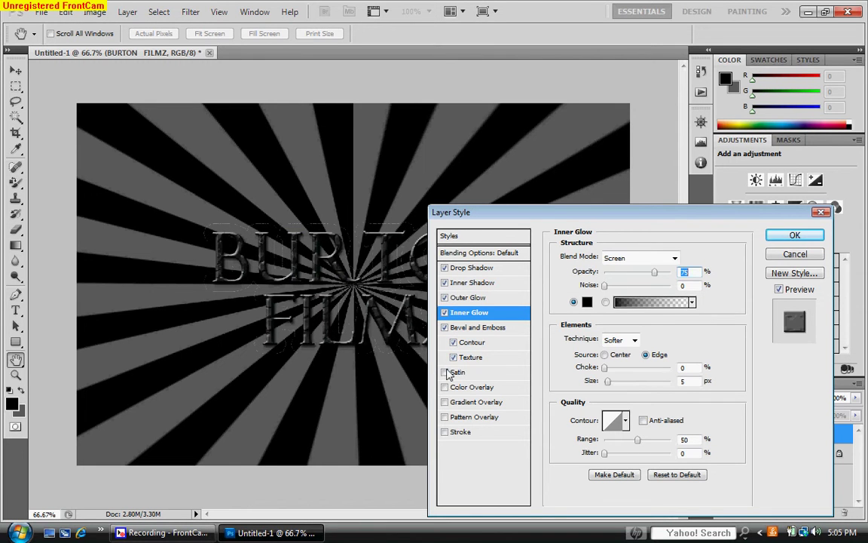
{"action": "left_click", "coordinate": [445, 373]}
{"action": "left_click", "coordinate": [445, 388]}
{"action": "left_click", "coordinate": [445, 403]}
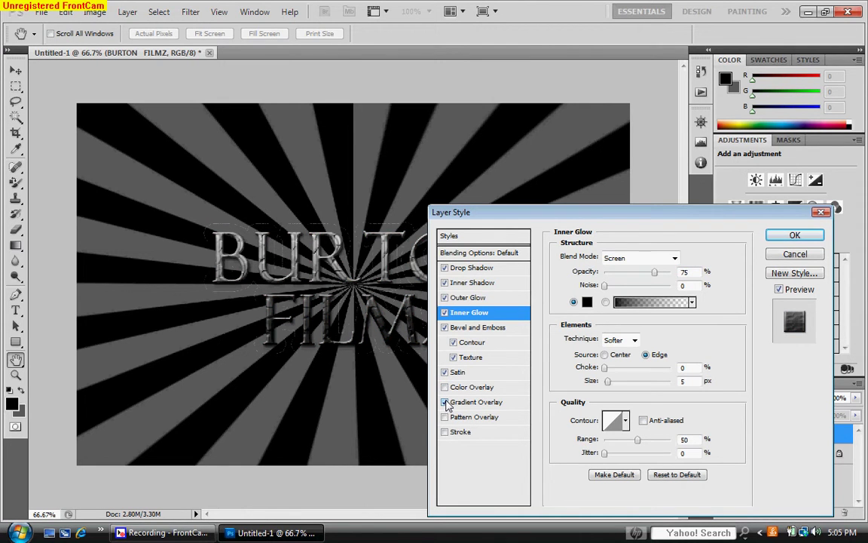
{"action": "left_click", "coordinate": [805, 235]}
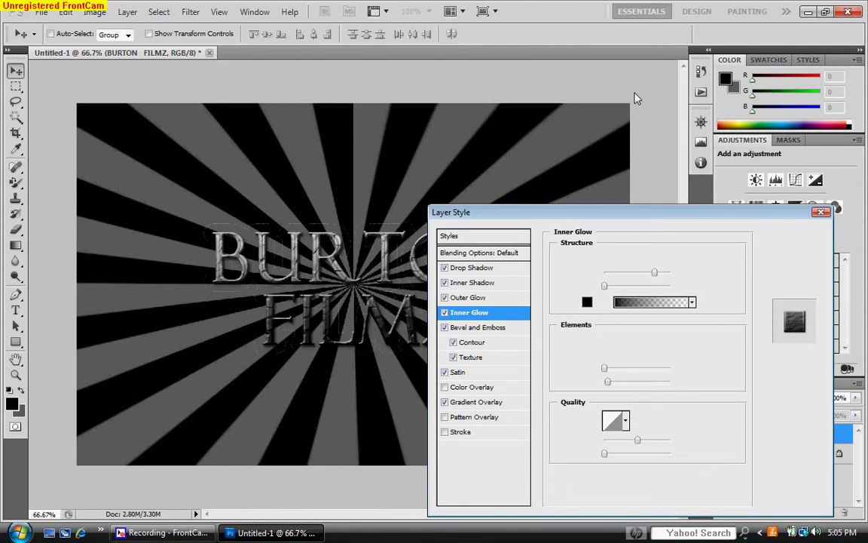
Step: Try the Polar Coordinates filter with Rectangular to Polar on the rasterized text, and undo both the filter and the rasterization
{"action": "left_click", "coordinate": [190, 12]}
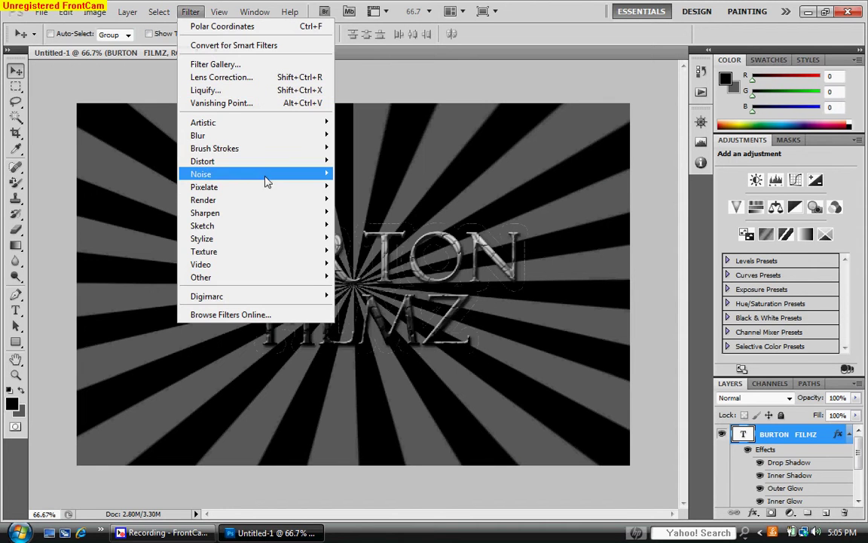
{"action": "mouse_move", "coordinate": [273, 162]}
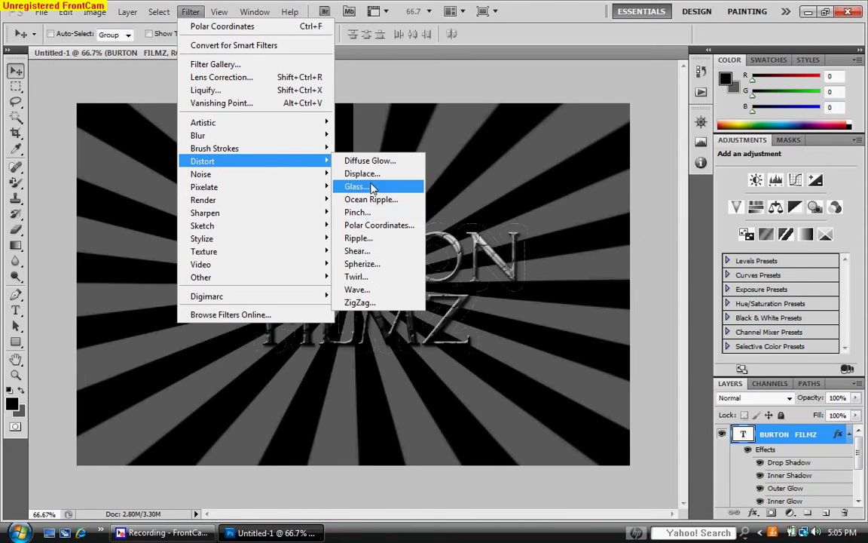
{"action": "left_click", "coordinate": [351, 226]}
{"action": "left_click", "coordinate": [408, 214]}
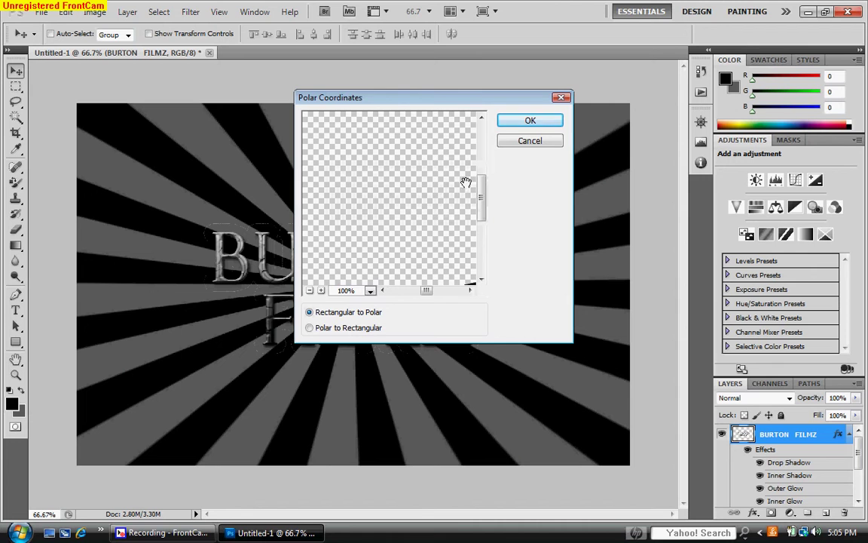
{"action": "left_click", "coordinate": [510, 125]}
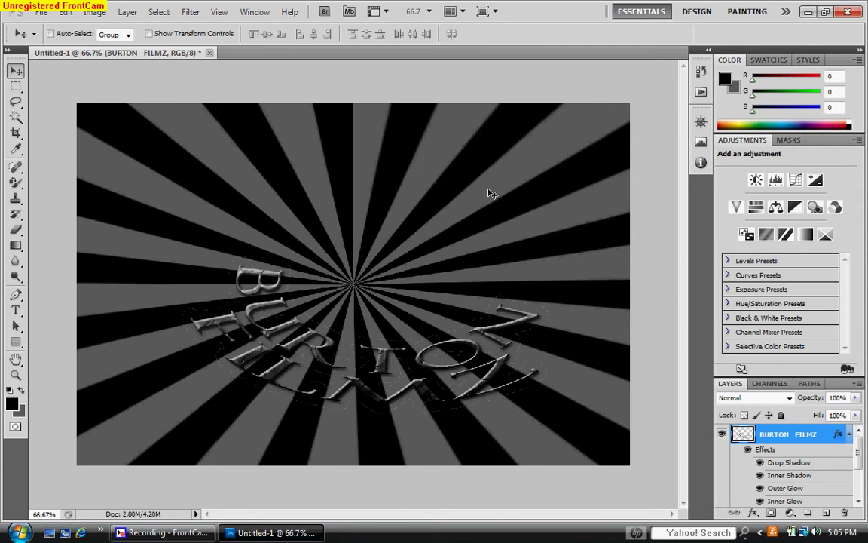
{"action": "key", "text": "ctrl+alt+z"}
{"action": "key", "text": "ctrl+alt+z"}
Step: Rasterize the BURTON FILMZ text layer and open the Neon Glow artistic filter for it
{"action": "left_click", "coordinate": [158, 12]}
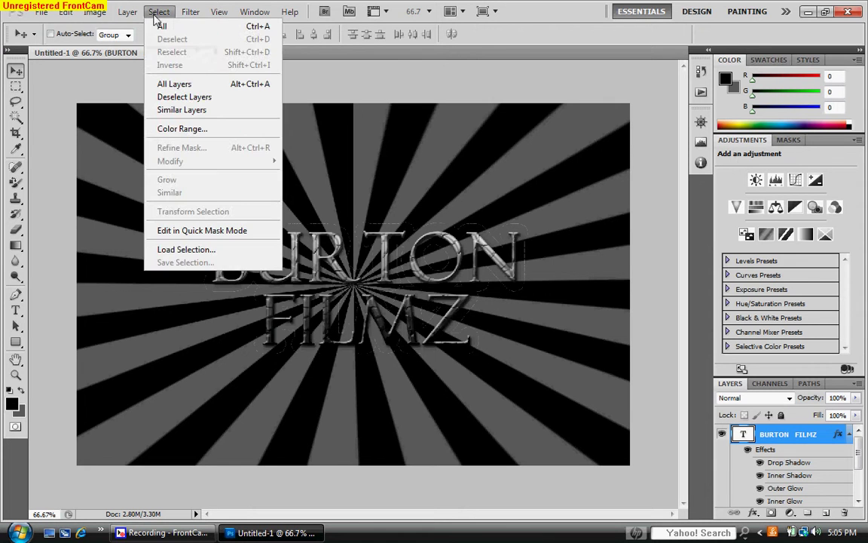
{"action": "mouse_move", "coordinate": [190, 12]}
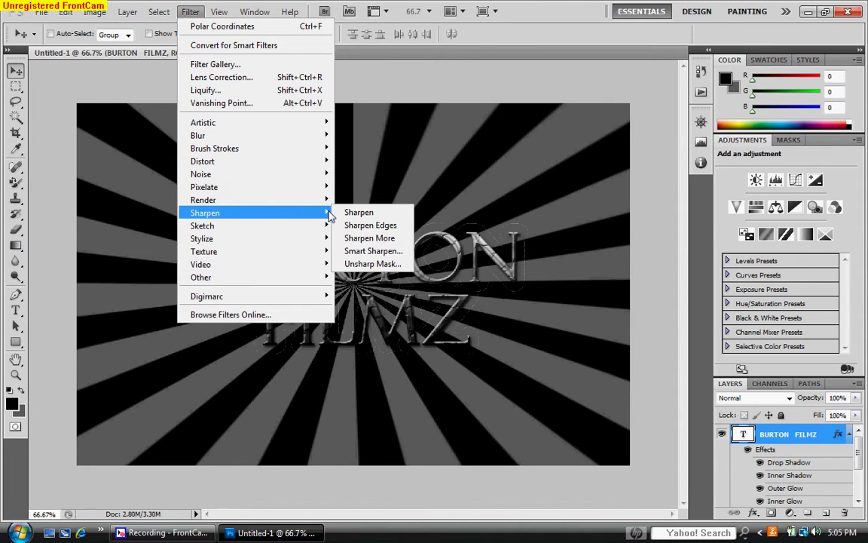
{"action": "mouse_move", "coordinate": [316, 161]}
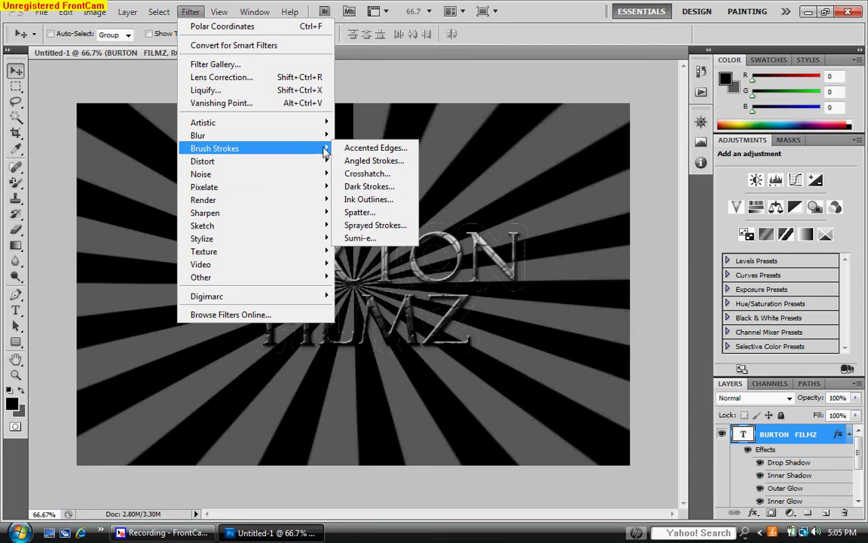
{"action": "mouse_move", "coordinate": [314, 134]}
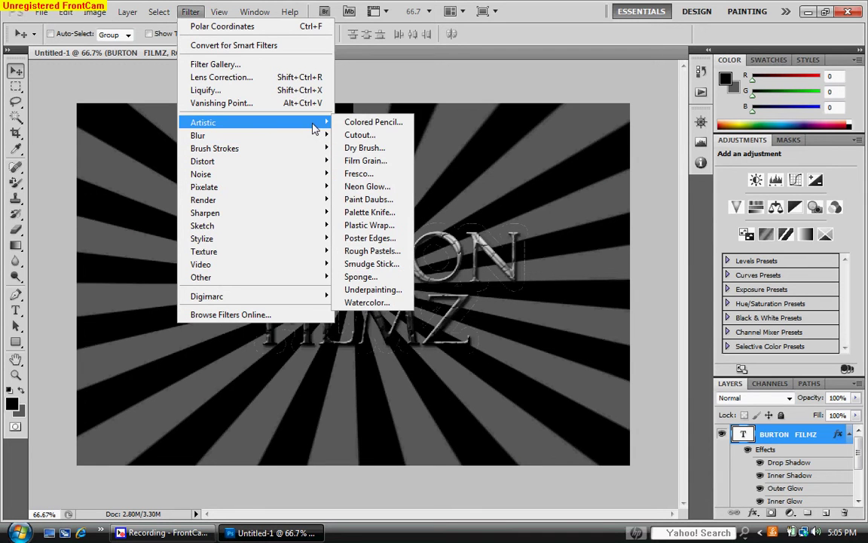
{"action": "left_click", "coordinate": [376, 188]}
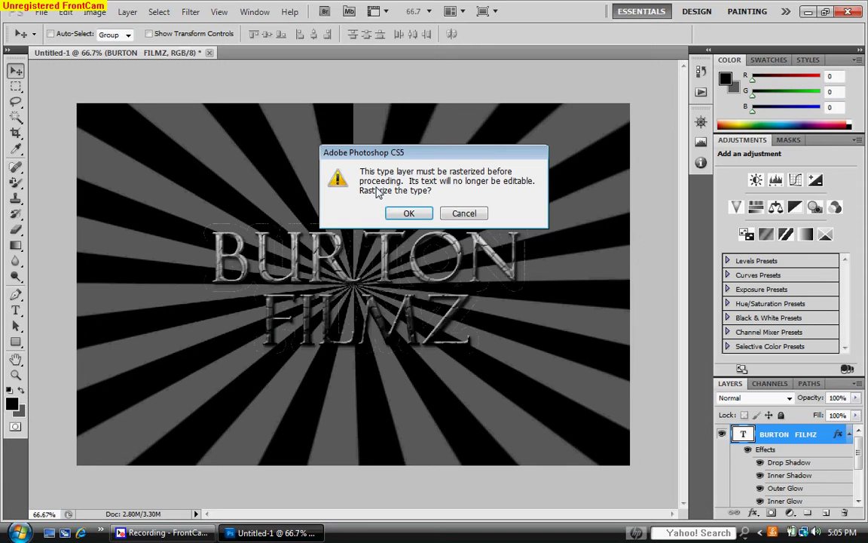
{"action": "left_click", "coordinate": [411, 214]}
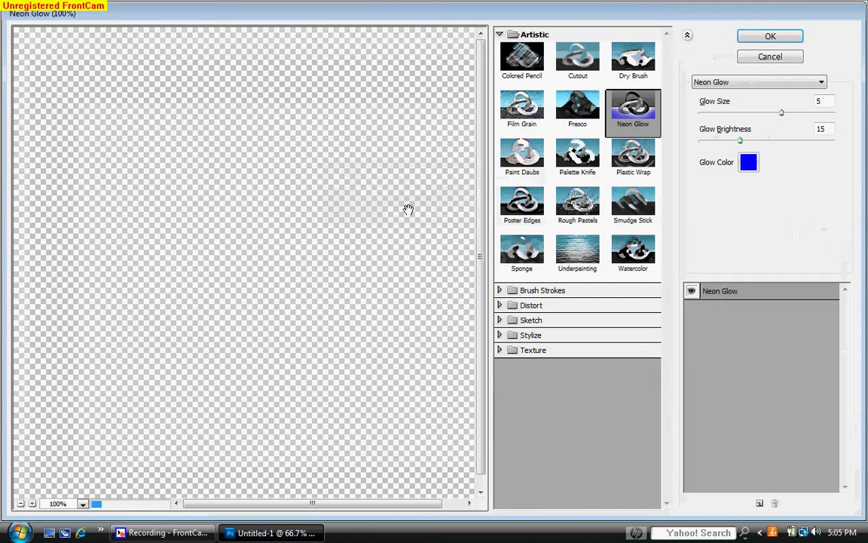
Step: Preview Artistic filters on the BURTON FILMZ text, including Fresco, Plastic Wrap, Rough Pastels, Underpainting, Watercolor, Sponge and Colored Pencil
{"action": "left_click", "coordinate": [570, 113]}
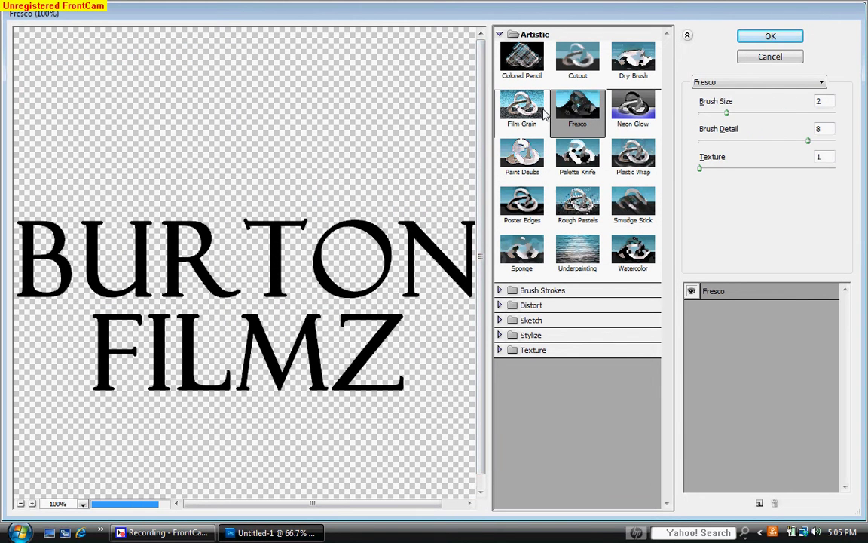
{"action": "key", "text": "Down"}
{"action": "key", "text": "Right"}
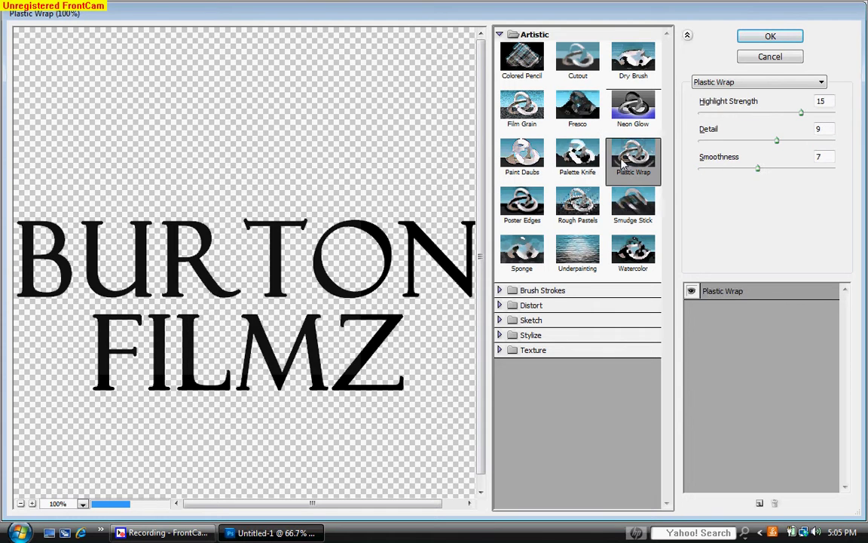
{"action": "key", "text": "Down"}
{"action": "left_click", "coordinate": [592, 198]}
{"action": "left_click", "coordinate": [581, 257]}
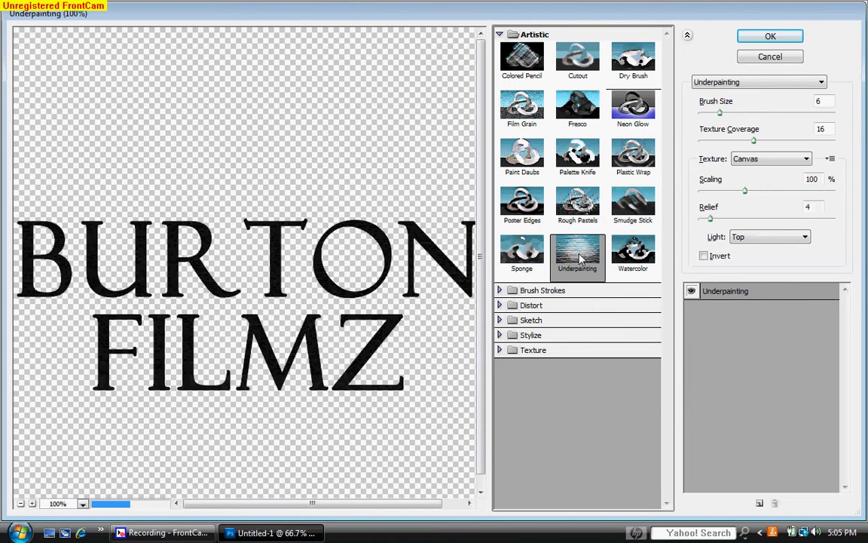
{"action": "left_click", "coordinate": [623, 255]}
{"action": "left_click", "coordinate": [521, 251]}
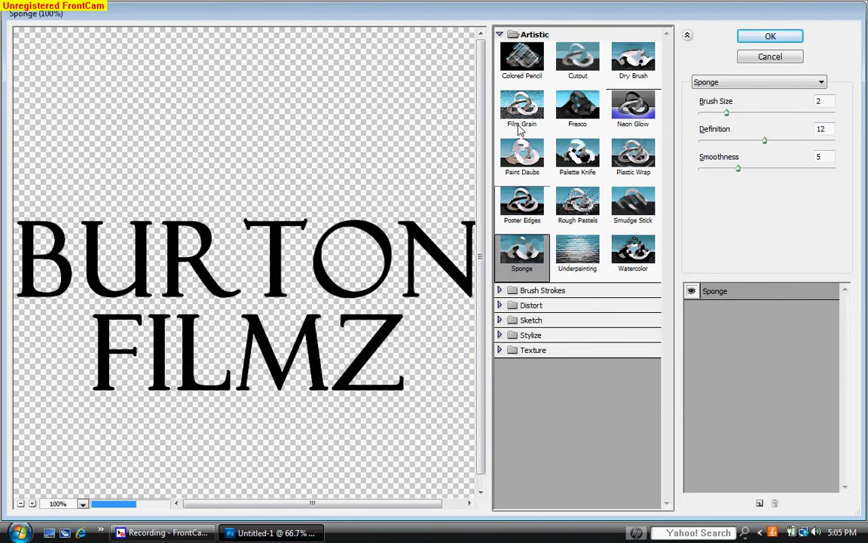
{"action": "left_click", "coordinate": [521, 62]}
Step: Preview the Accented Edges, Spatter, Sumi-e and Sprayed Strokes brush stroke filters on the text
{"action": "left_click", "coordinate": [538, 291]}
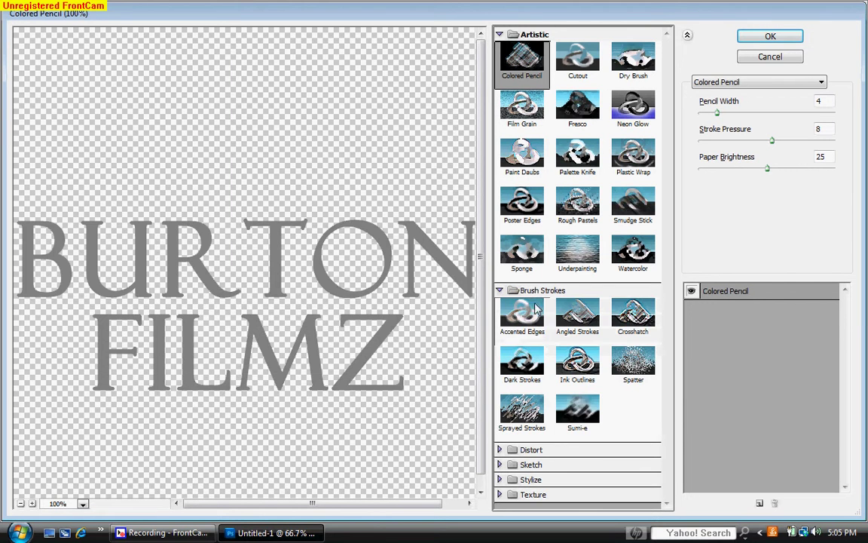
{"action": "left_click", "coordinate": [538, 323]}
{"action": "left_click", "coordinate": [633, 362]}
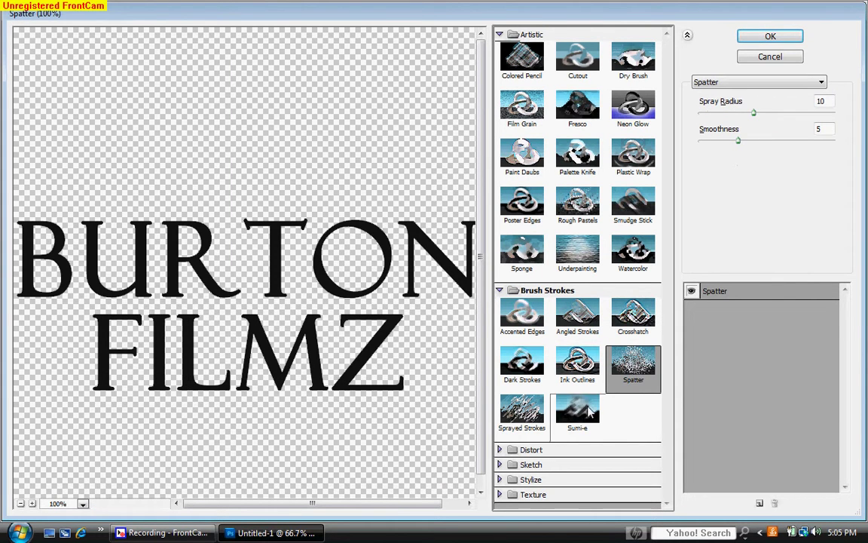
{"action": "left_click", "coordinate": [578, 411]}
{"action": "left_click", "coordinate": [532, 413]}
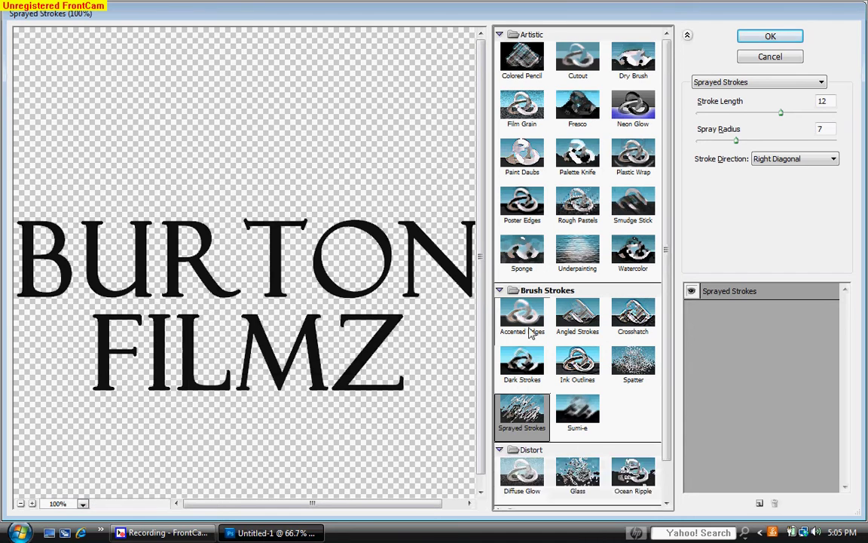
Step: Choose the Glass filter from the Distort category and apply it to the BURTON FILMZ text layer
{"action": "left_click", "coordinate": [525, 449]}
{"action": "left_click", "coordinate": [579, 435]}
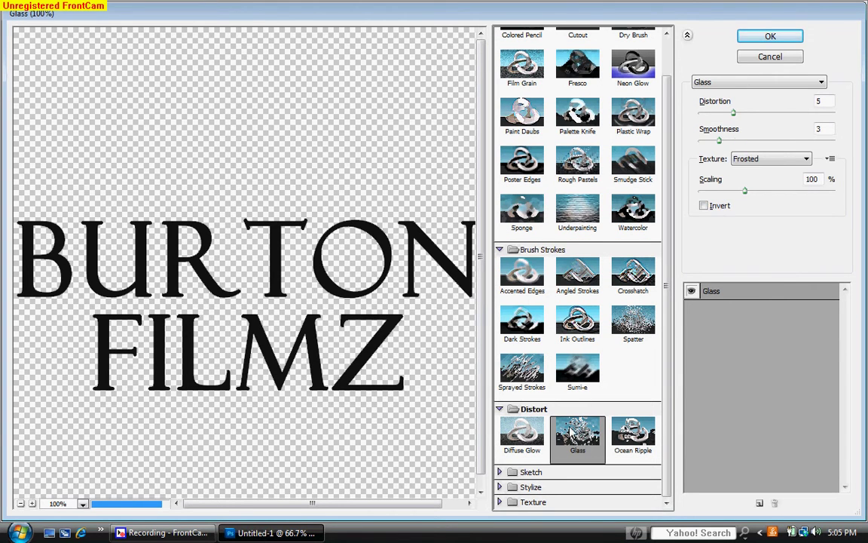
{"action": "left_click", "coordinate": [767, 35]}
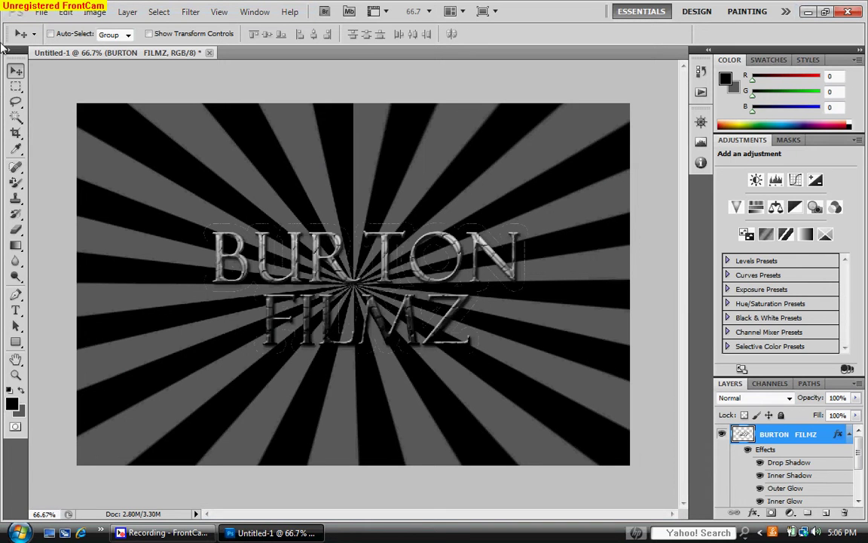
{"action": "left_click", "coordinate": [40, 12]}
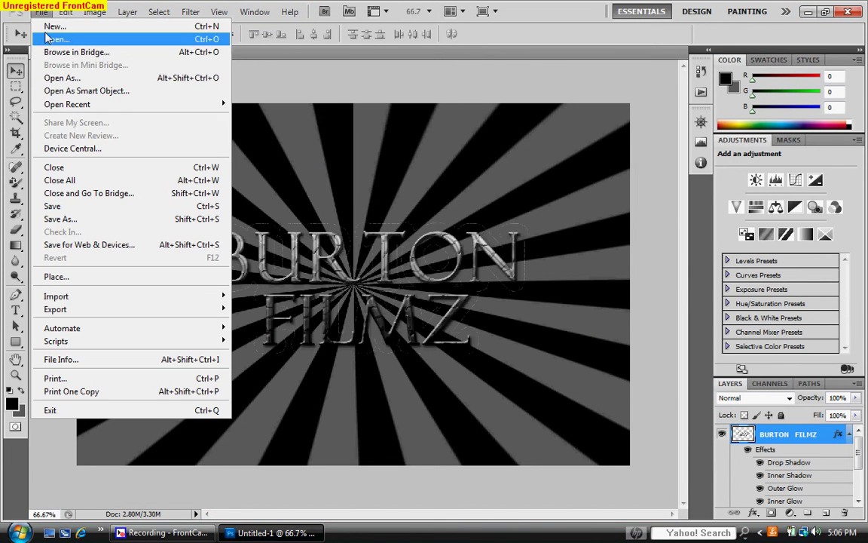
{"action": "left_click", "coordinate": [46, 14]}
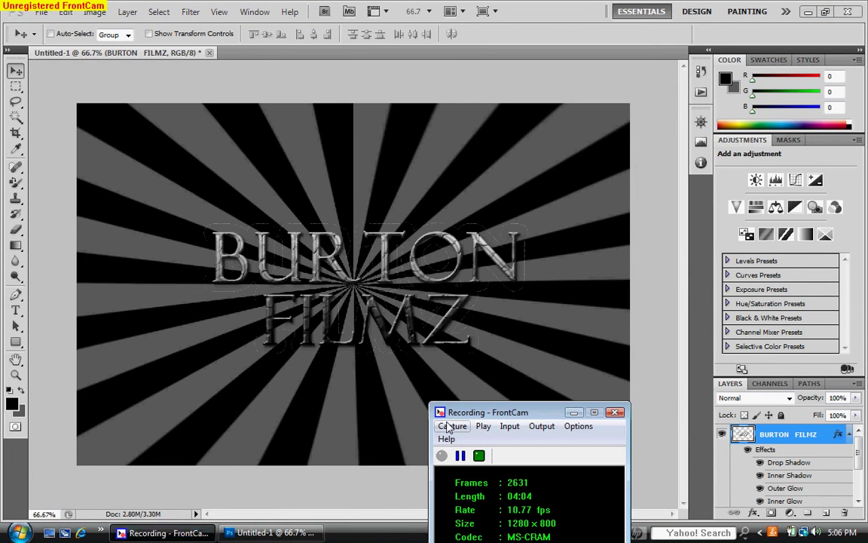